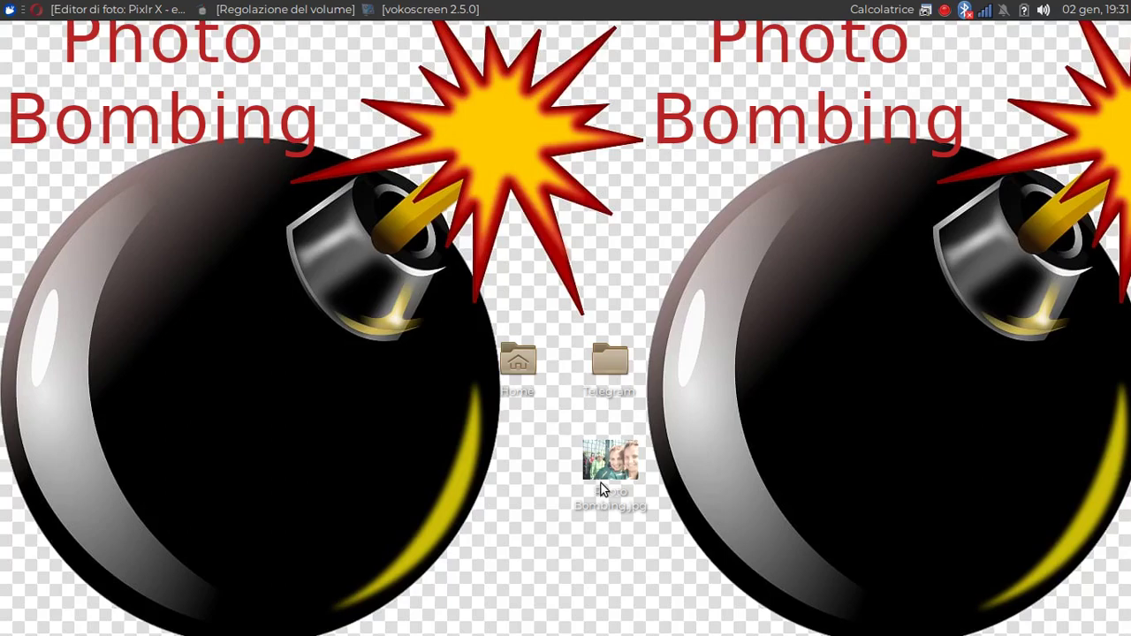
# Step: View the original Photo Bombing.jpg, then return to the Pixlr X browser window
pyautogui.doubleClick(609, 460)
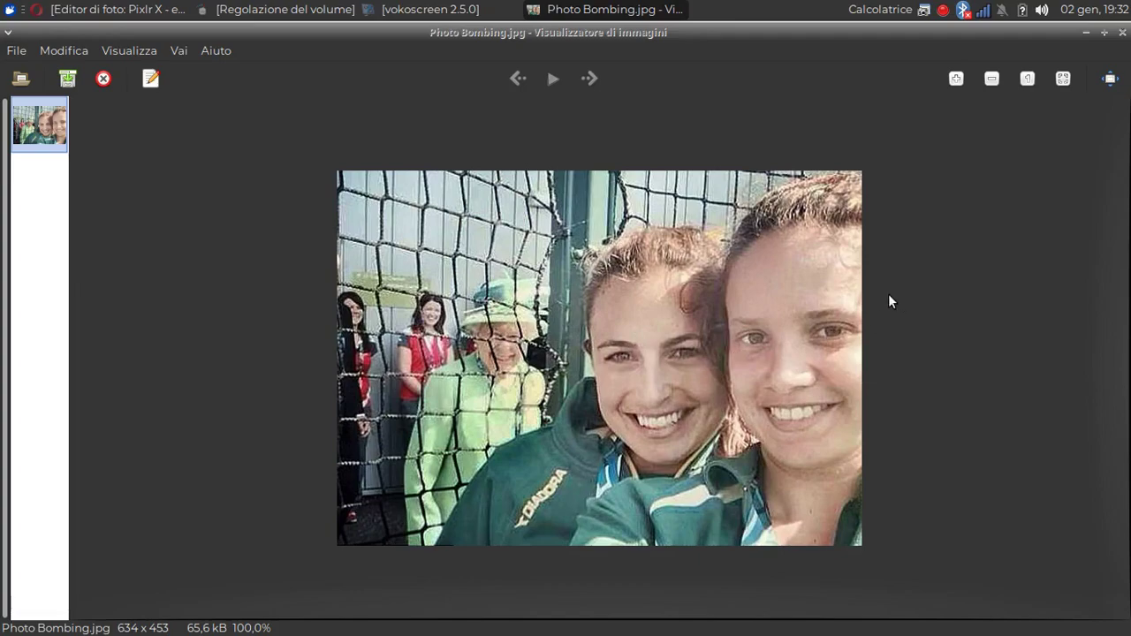
pyautogui.click(1122, 32)
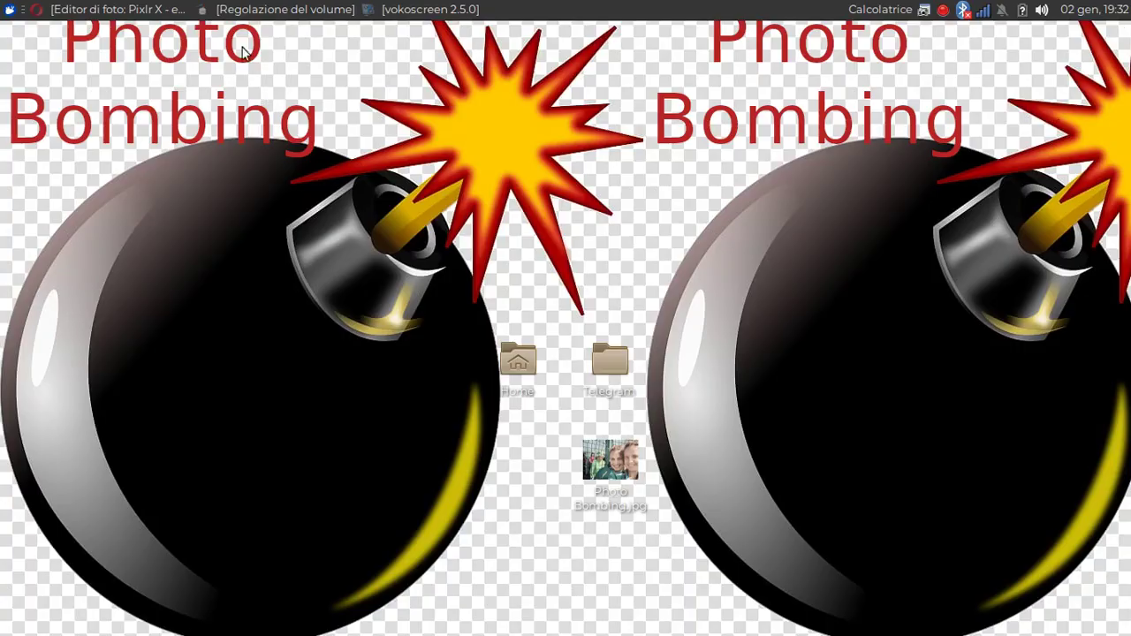
pyautogui.click(139, 8)
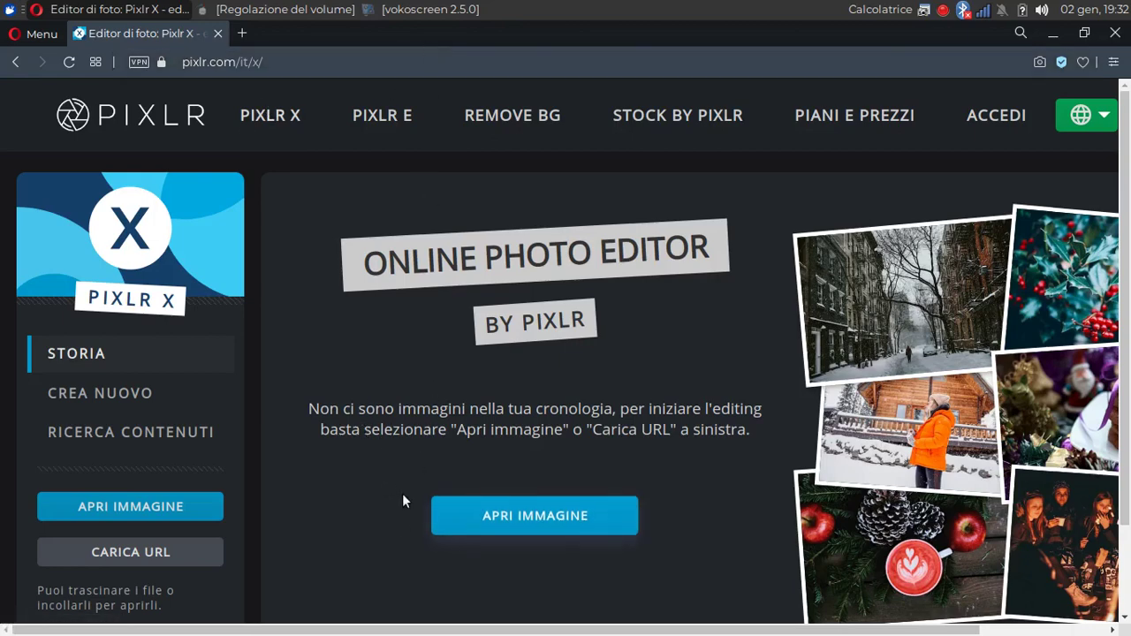
# Step: Load Photo Bombing.jpg from Scrivania into the Pixlr X editor
pyautogui.click(515, 519)
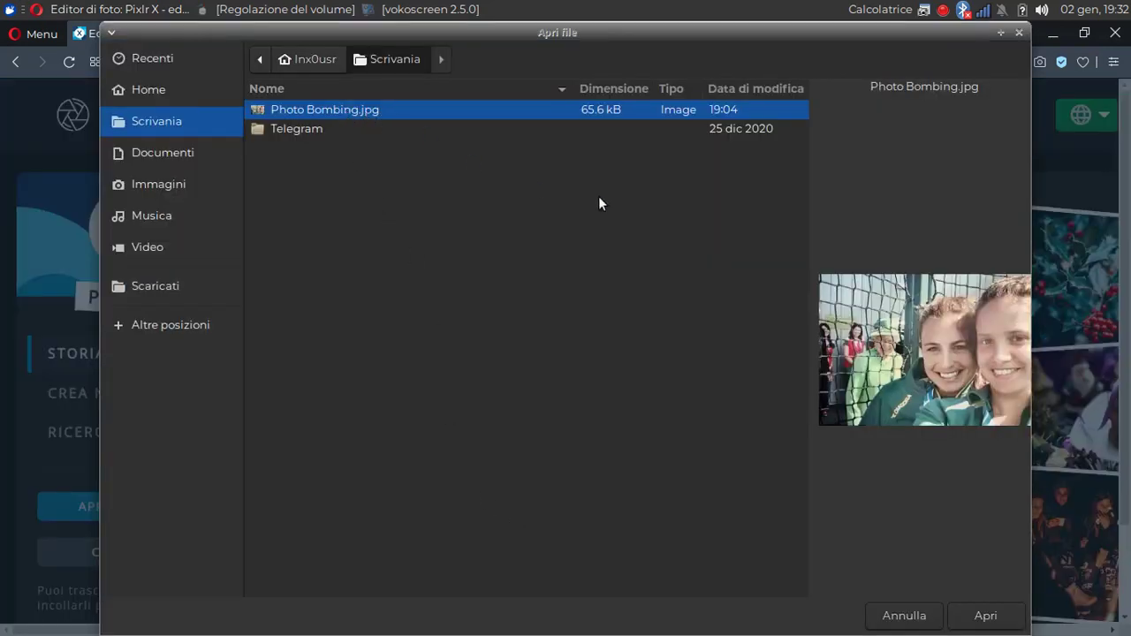
pyautogui.click(980, 614)
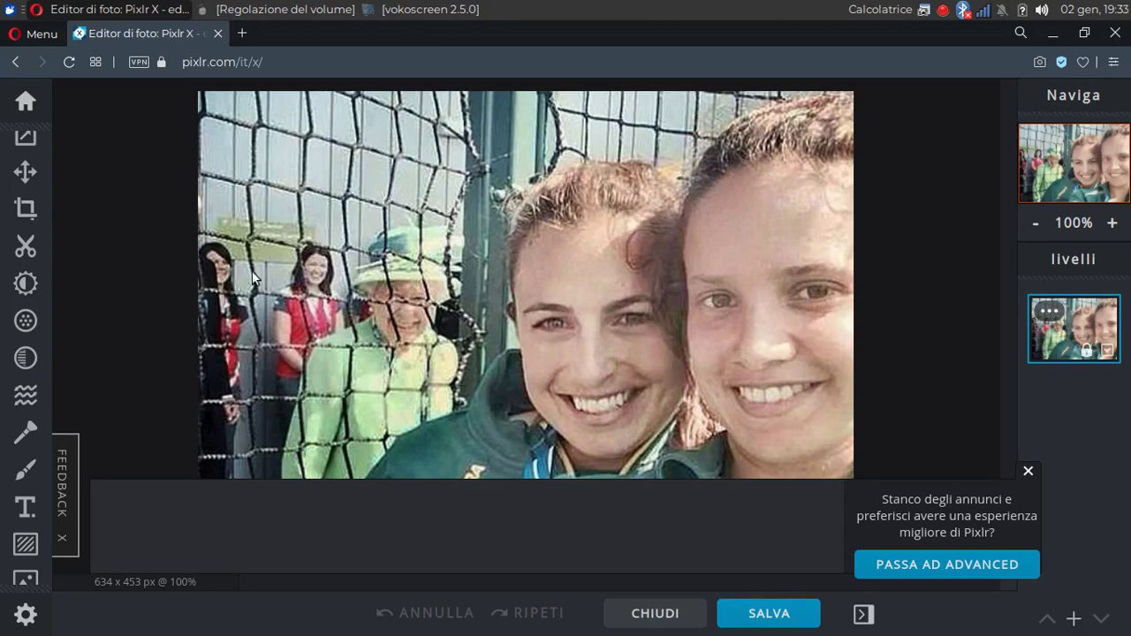
# Step: Select the Timbro Clone retouch tool with an 83 px brush and 15% softness
pyautogui.click(27, 431)
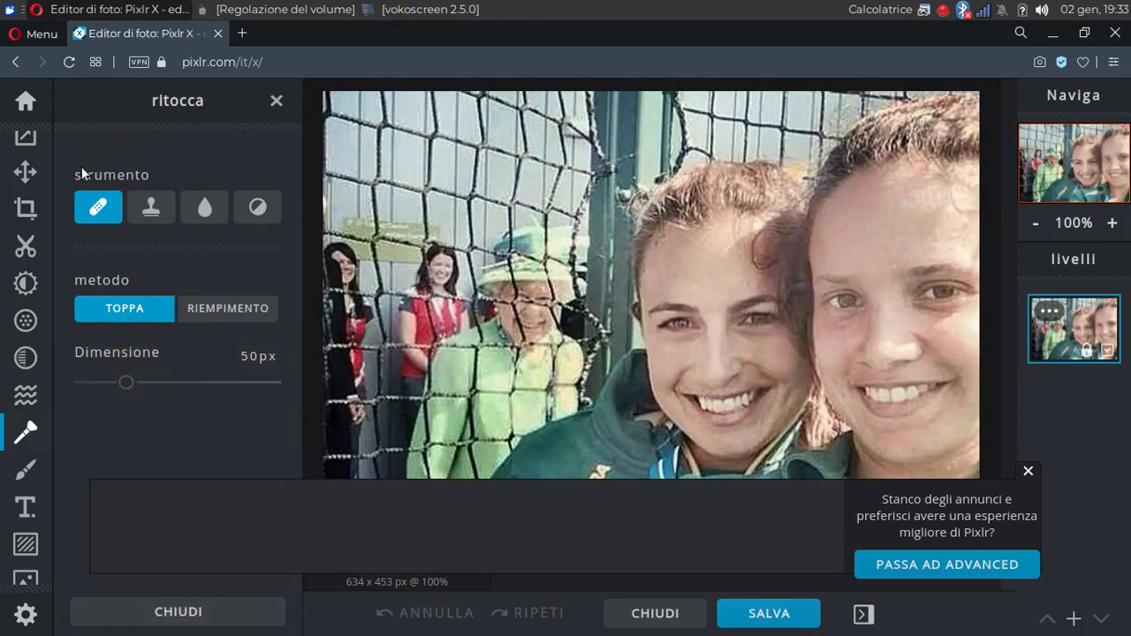
pyautogui.click(151, 209)
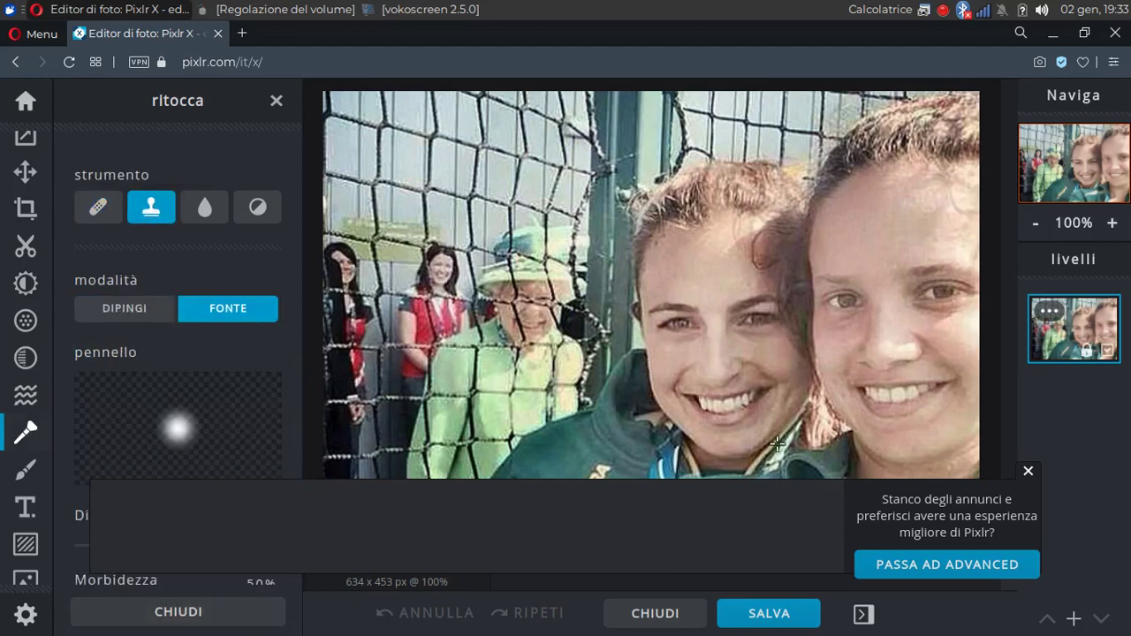
pyautogui.click(1028, 472)
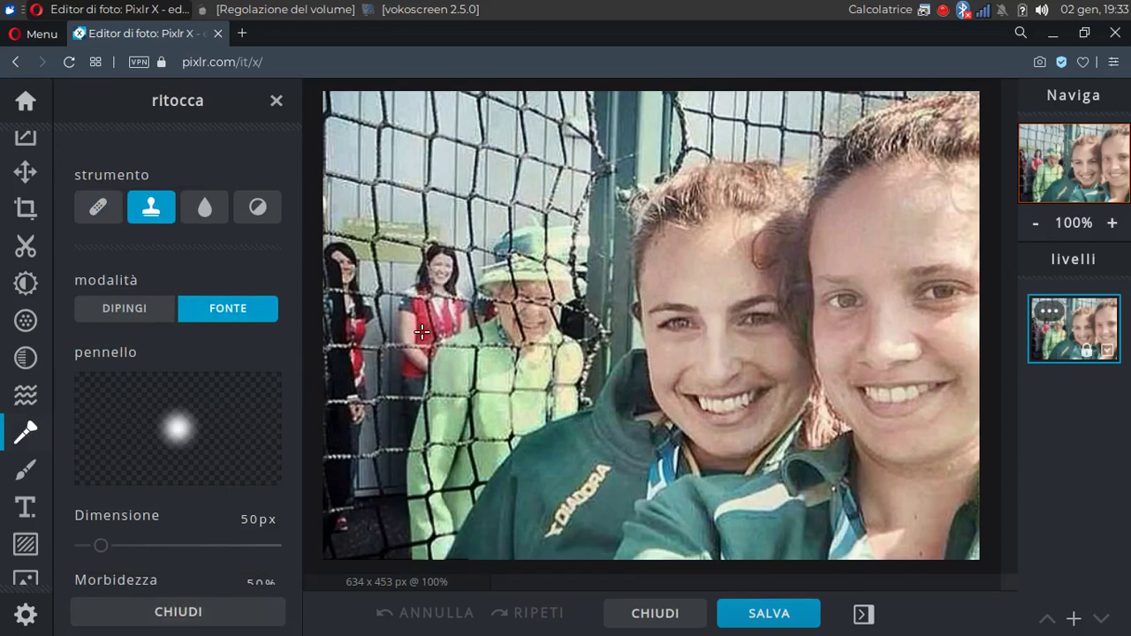
pyautogui.moveTo(298, 395)
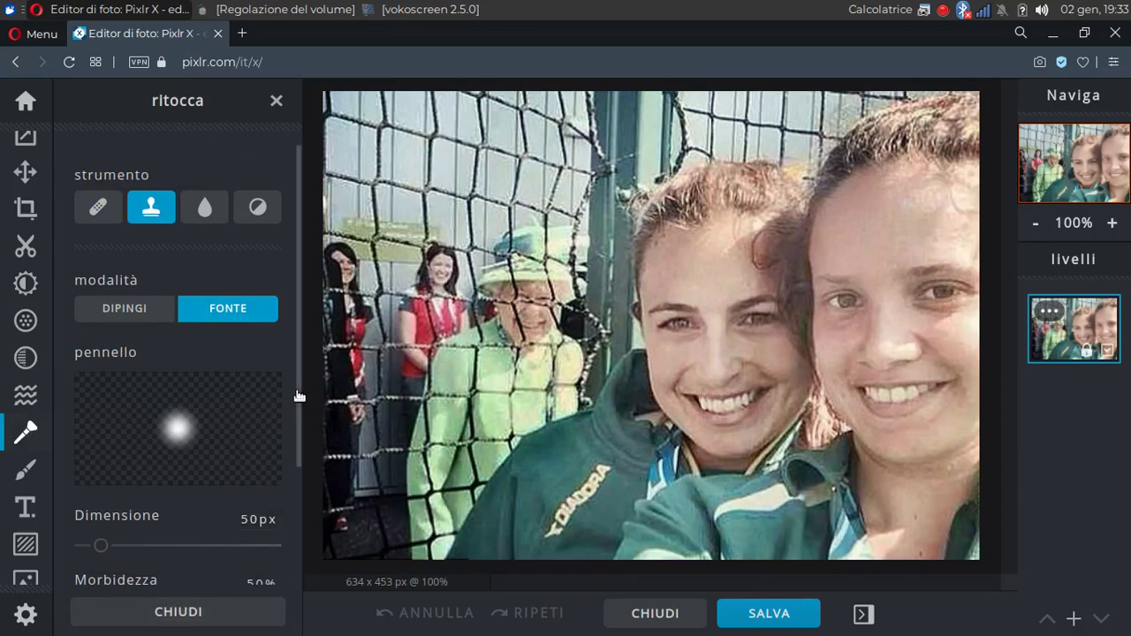
pyautogui.moveTo(299, 395); pyautogui.dragTo(302, 465)
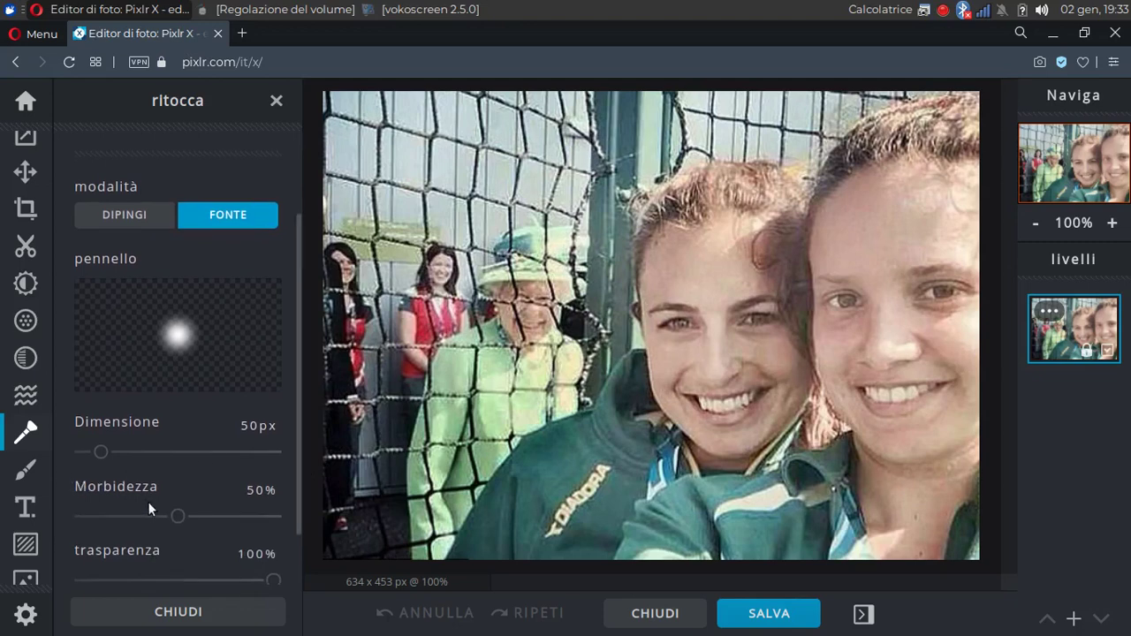
pyautogui.moveTo(175, 518); pyautogui.dragTo(111, 516)
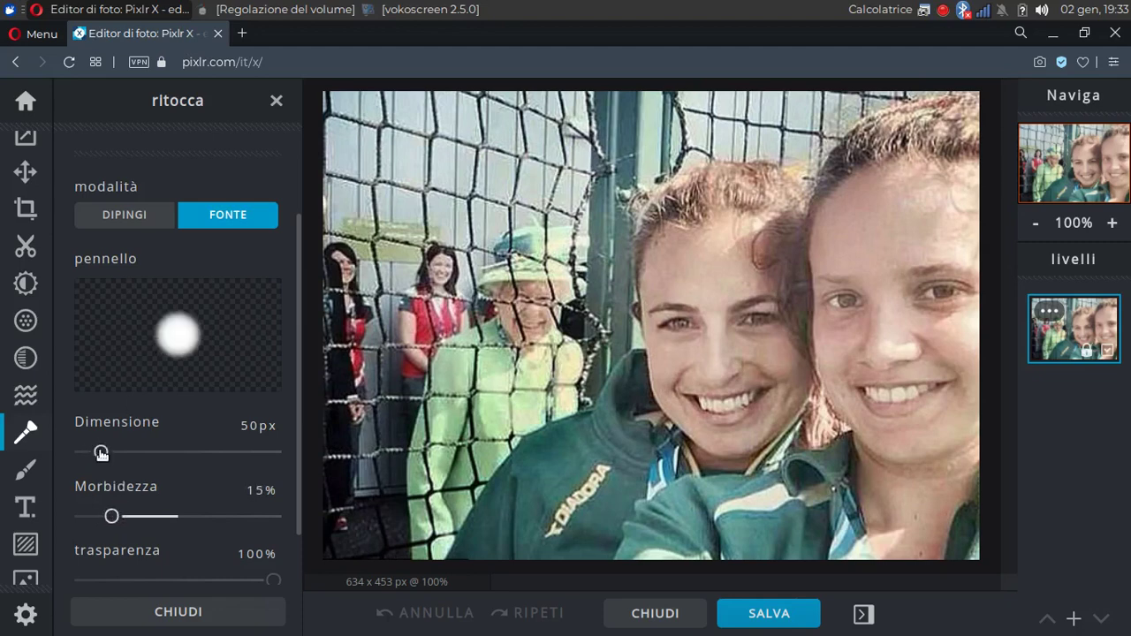
pyautogui.moveTo(98, 452)
pyautogui.mouseDown()
pyautogui.moveTo(152, 454)
pyautogui.moveTo(112, 453)
pyautogui.mouseUp()
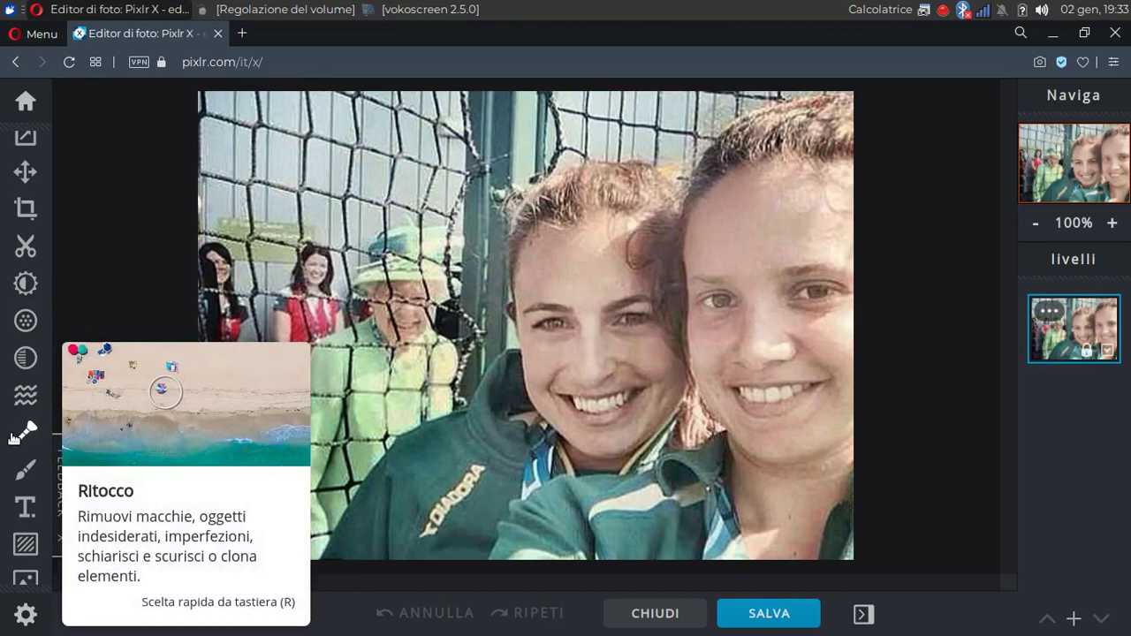
# Step: Reselect Timbro Clone in DIPINGI mode and enlarge the brush to 132 px
pyautogui.click(18, 437)
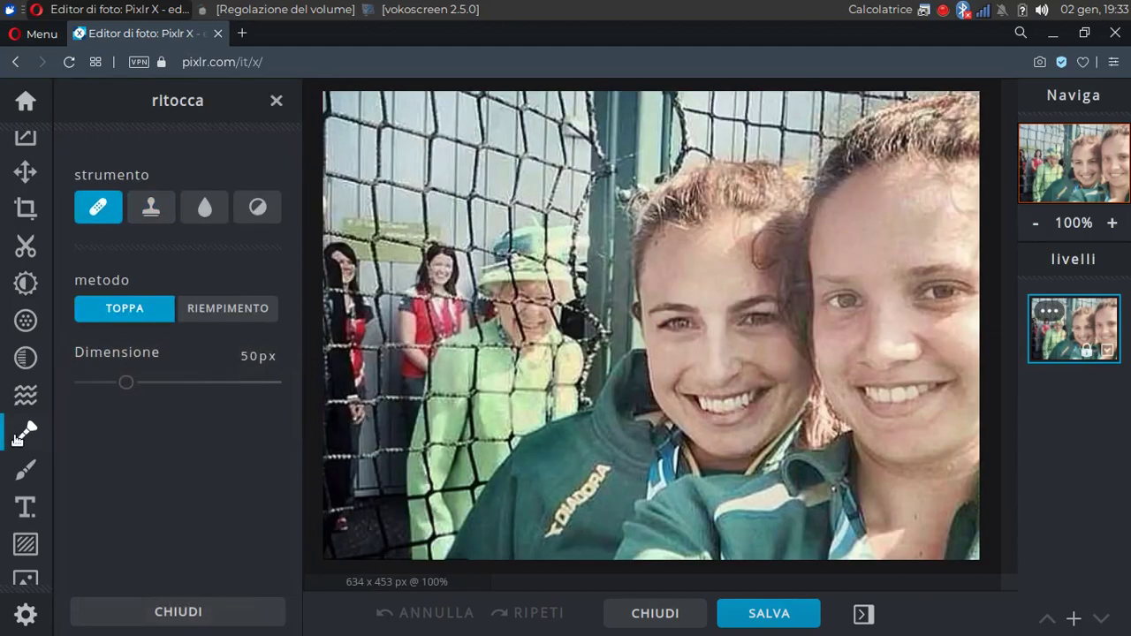
pyautogui.click(150, 212)
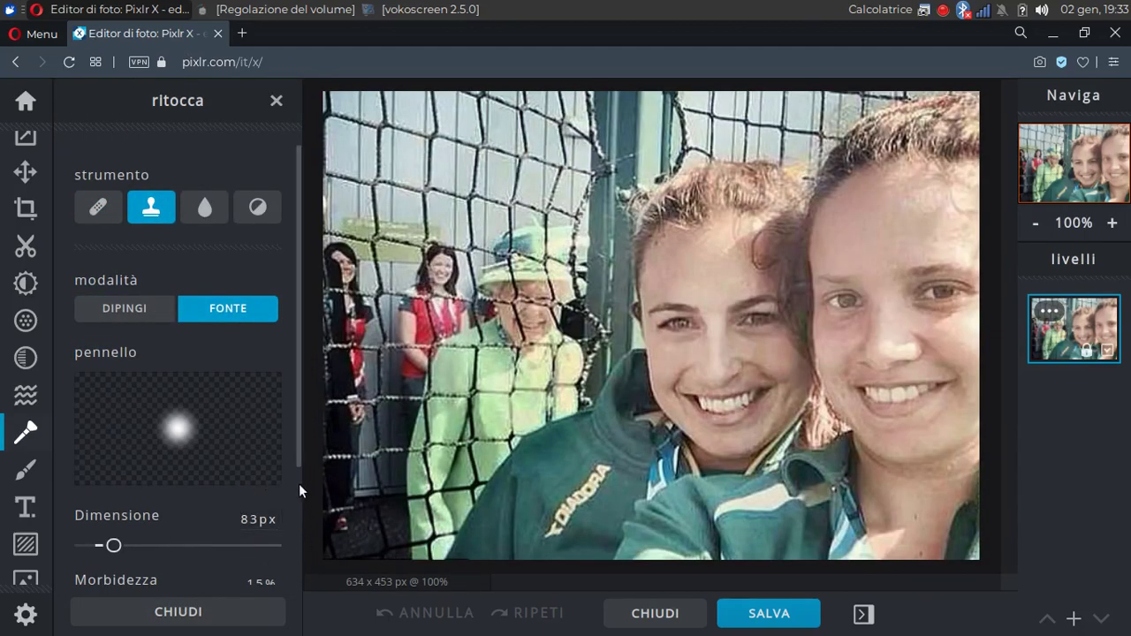
pyautogui.moveTo(300, 428)
pyautogui.mouseDown()
pyautogui.moveTo(311, 591)
pyautogui.moveTo(309, 386)
pyautogui.mouseUp()
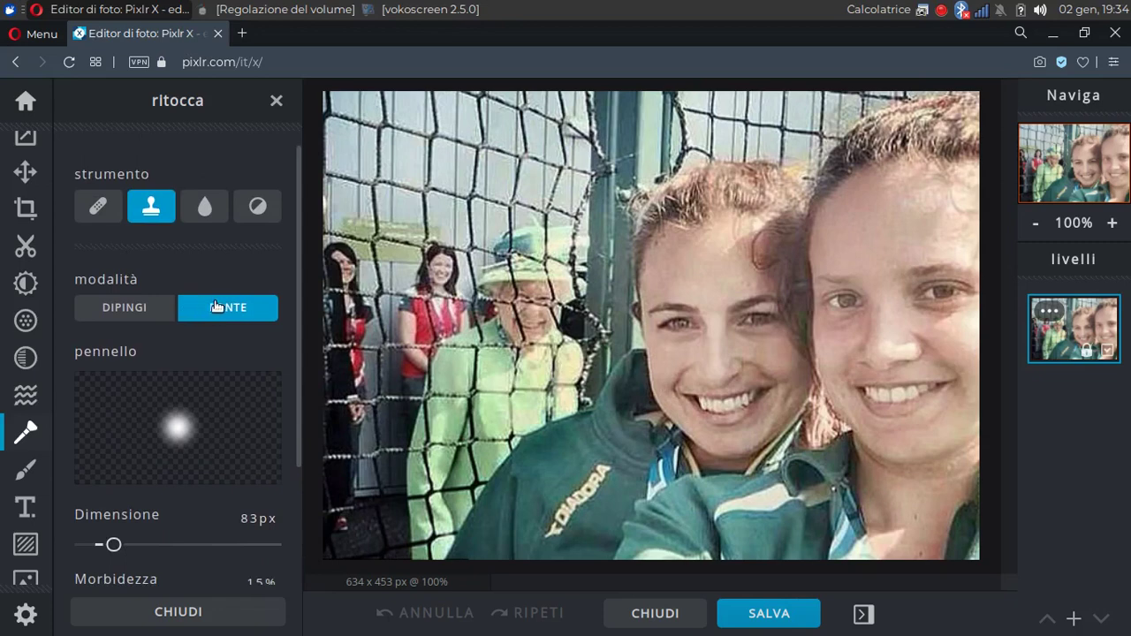
pyautogui.click(401, 156)
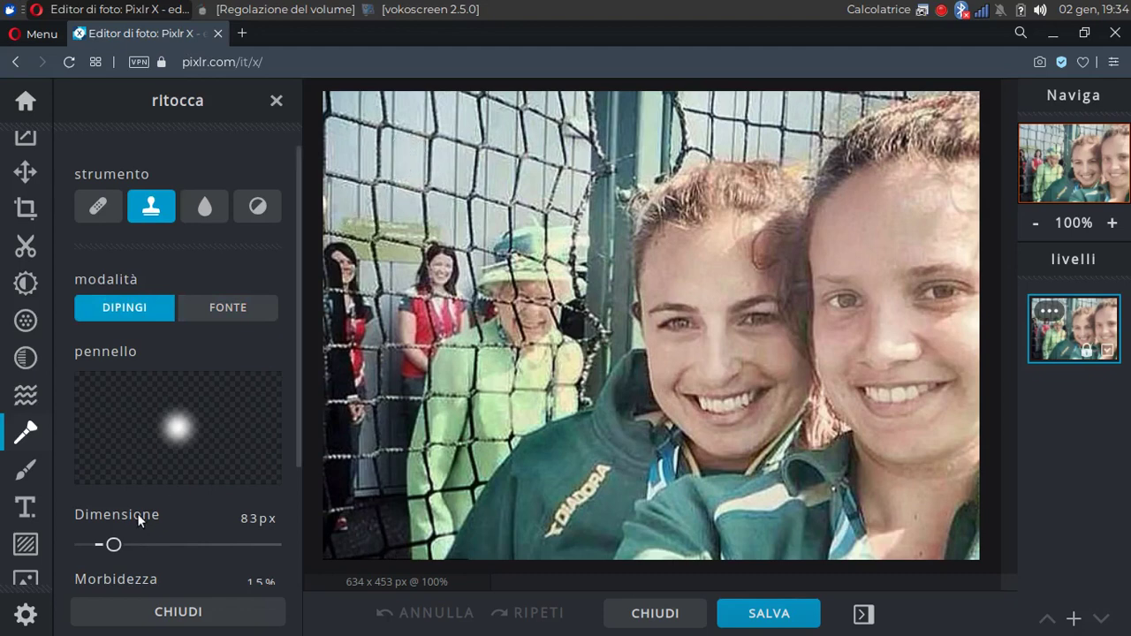
pyautogui.moveTo(113, 544); pyautogui.dragTo(123, 545)
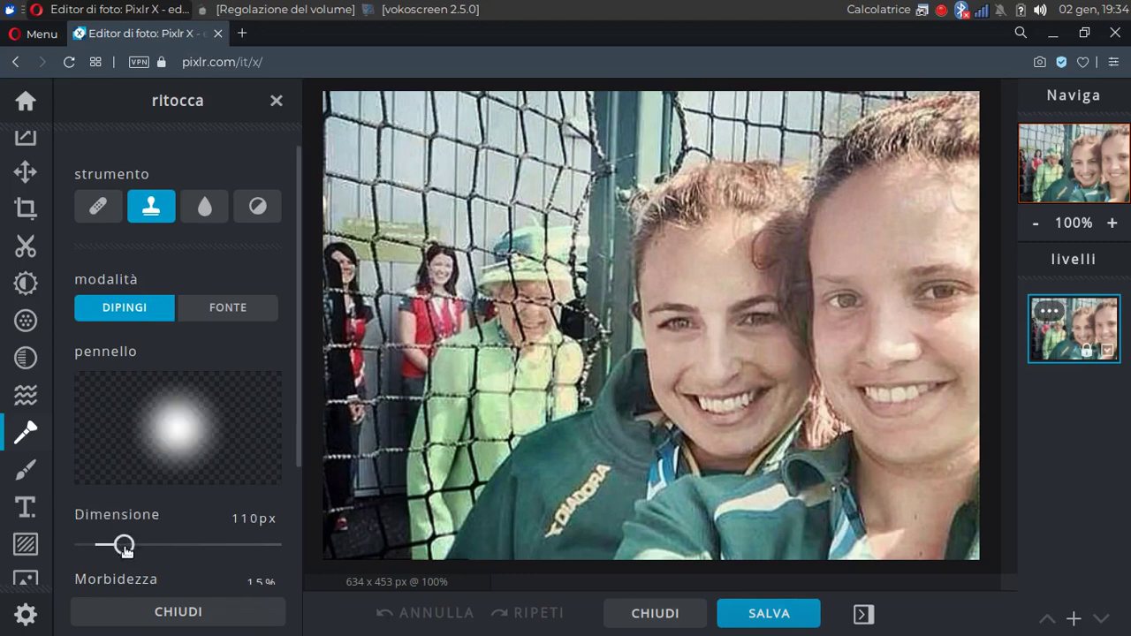
pyautogui.moveTo(123, 546); pyautogui.dragTo(132, 545)
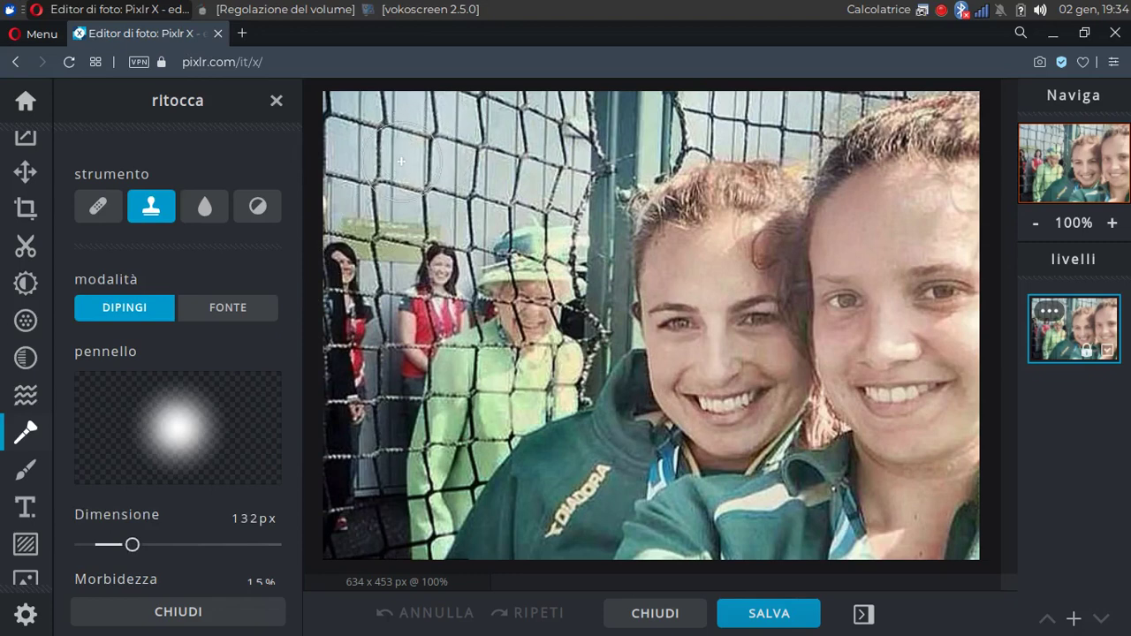
# Step: Set a clean-background clone source and paint it over the upper-left area
pyautogui.click(235, 310)
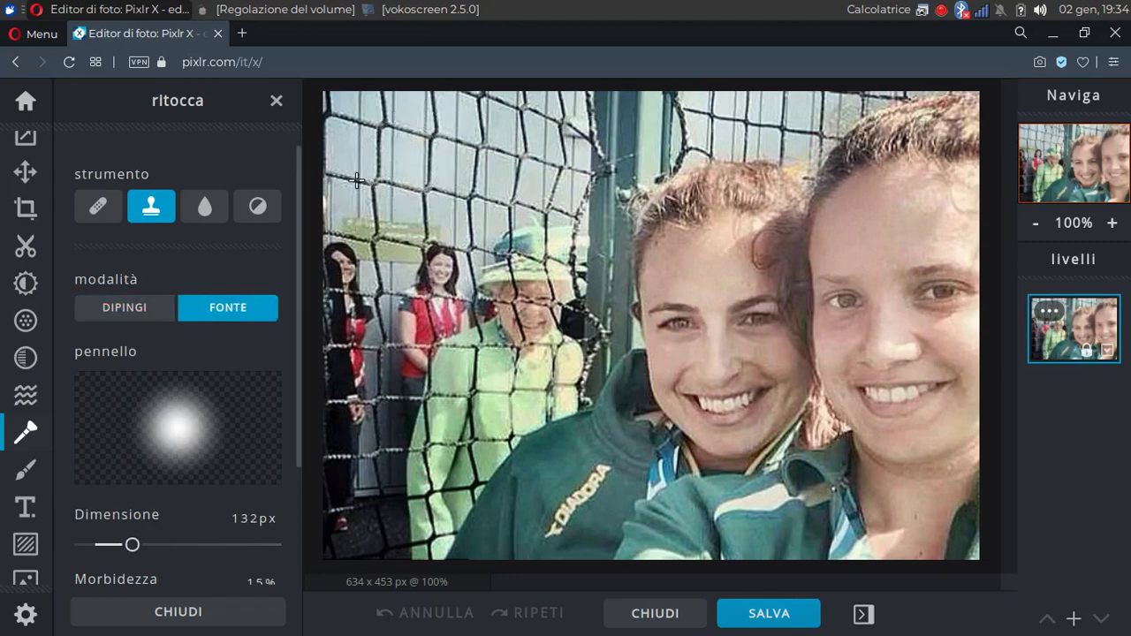
pyautogui.click(399, 158)
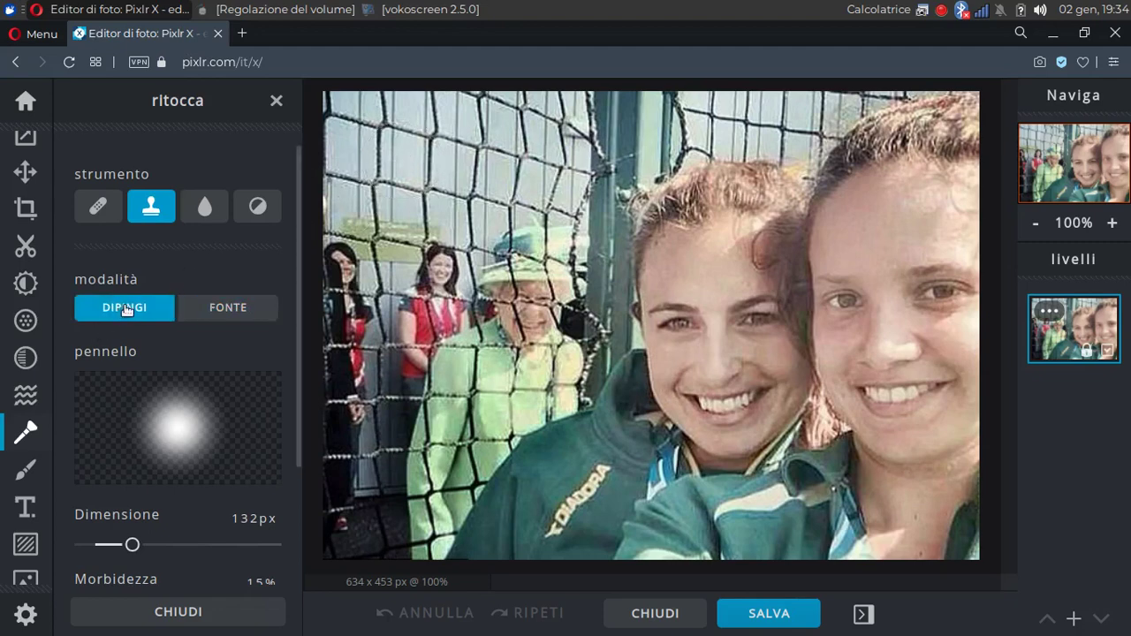
pyautogui.click(351, 209)
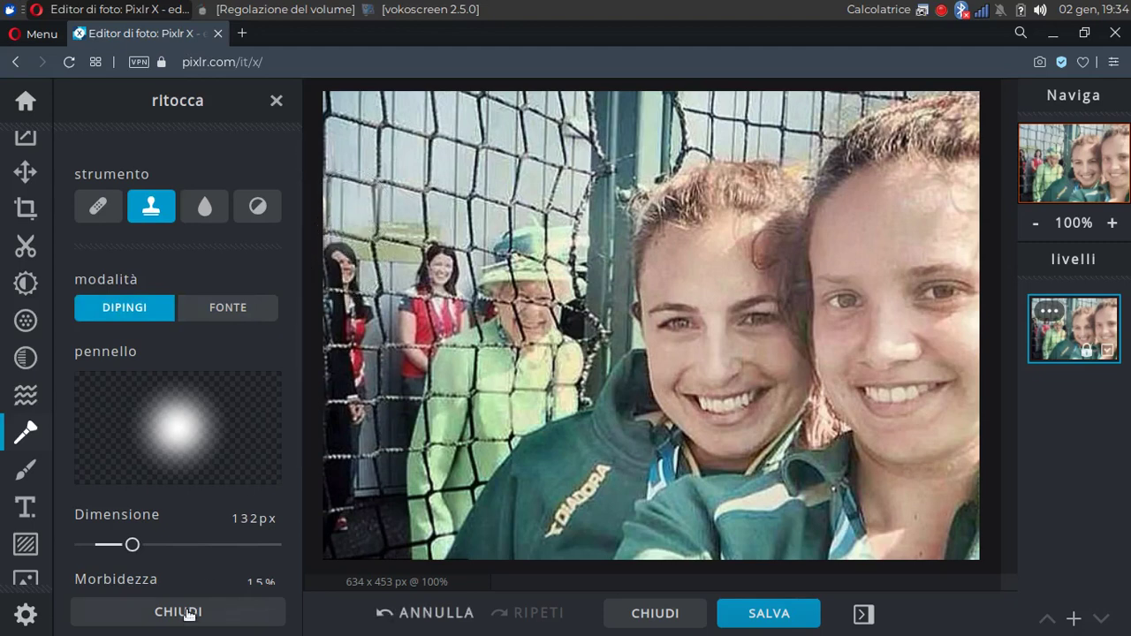
# Step: Clone the leftmost woman behind the net out of the photo
pyautogui.scroll(-1, 197, 573)
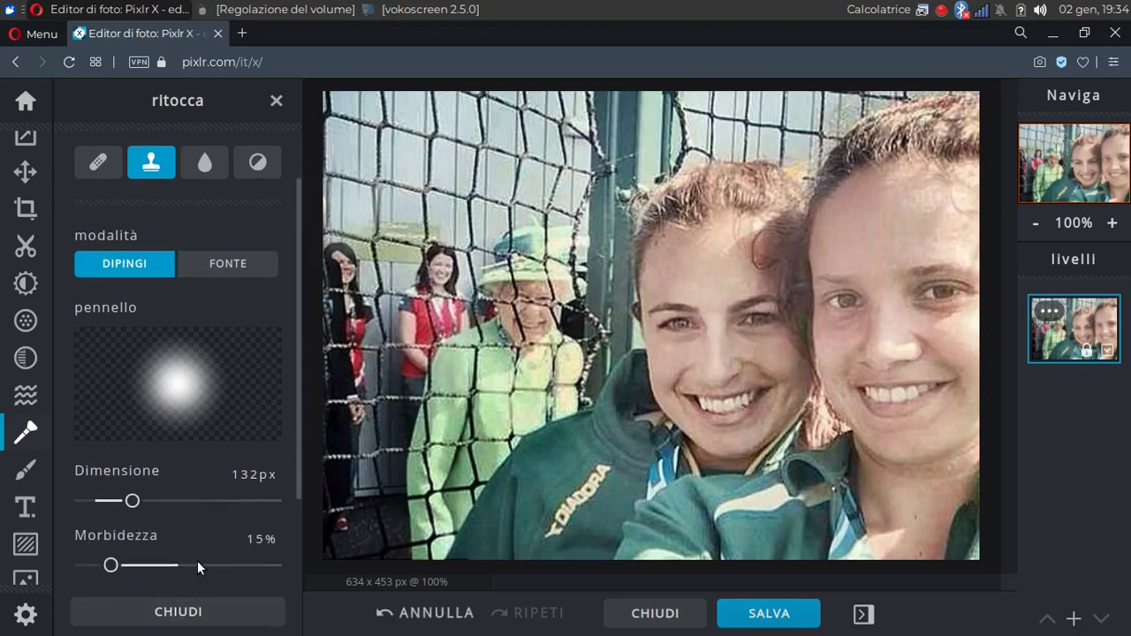
pyautogui.scroll(1, 197, 560)
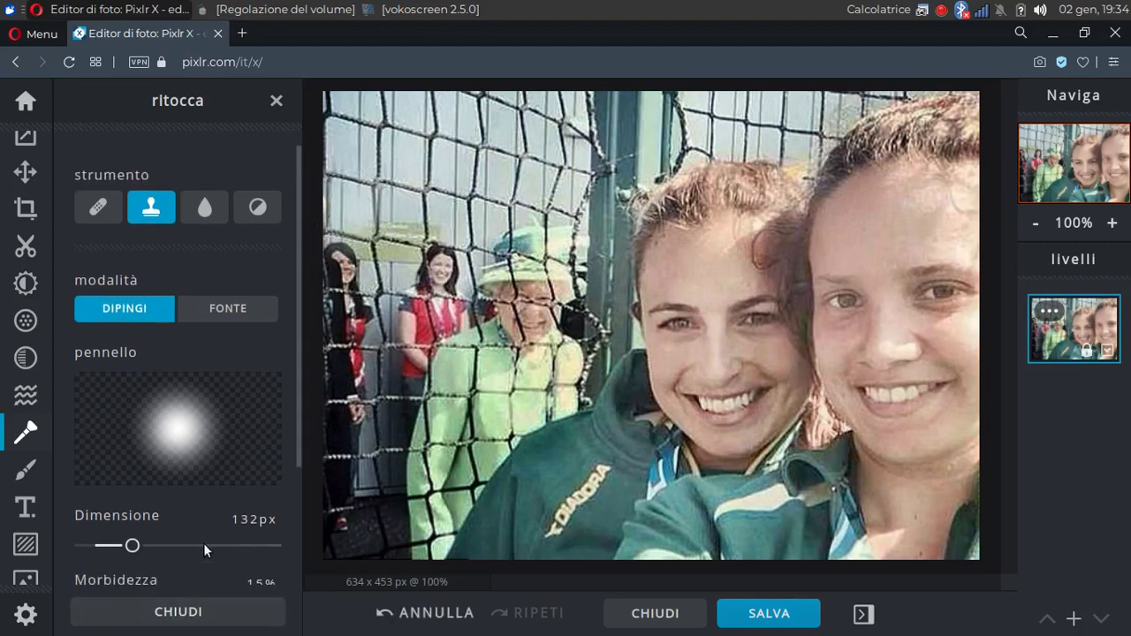
pyautogui.click(356, 267)
# Step: Set the clone brush softness (Morbidezza) to 5%
pyautogui.scroll(-1, 250, 519)
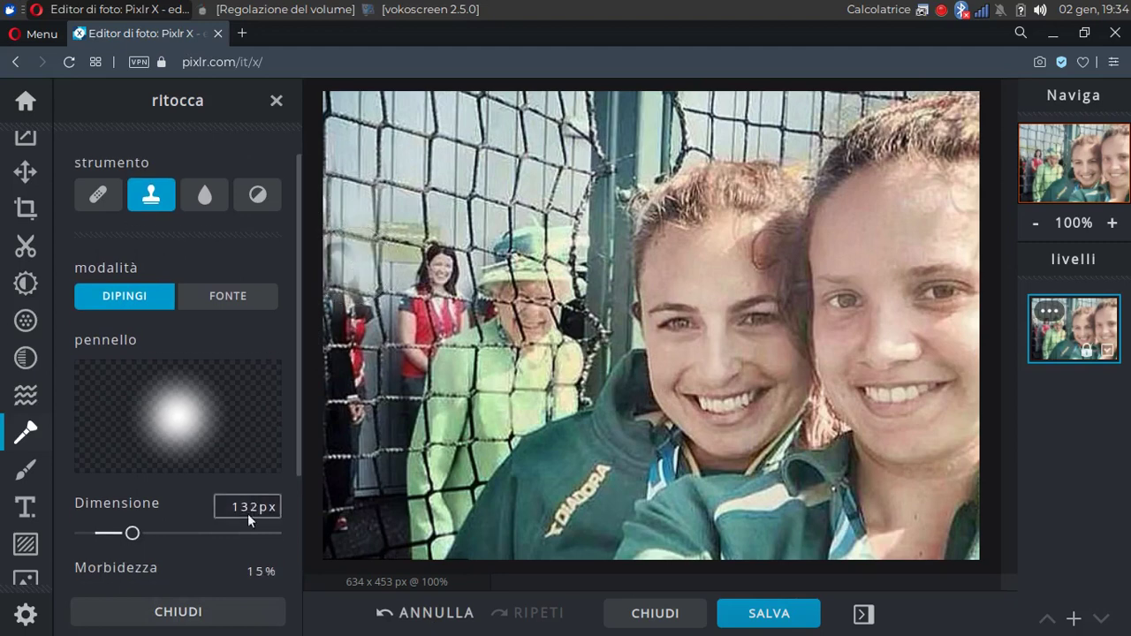
pyautogui.scroll(-2, 249, 520)
pyautogui.moveTo(113, 523); pyautogui.dragTo(231, 521)
pyautogui.moveTo(234, 521); pyautogui.dragTo(92, 522)
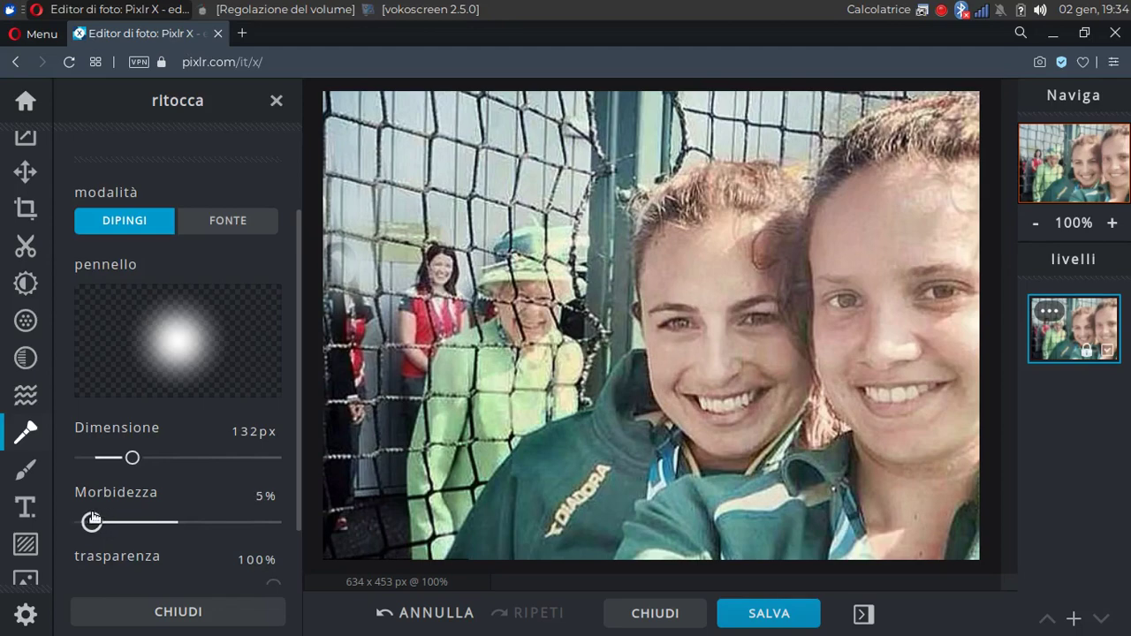
pyautogui.scroll(1, 325, 341)
pyautogui.scroll(-1, 377, 231)
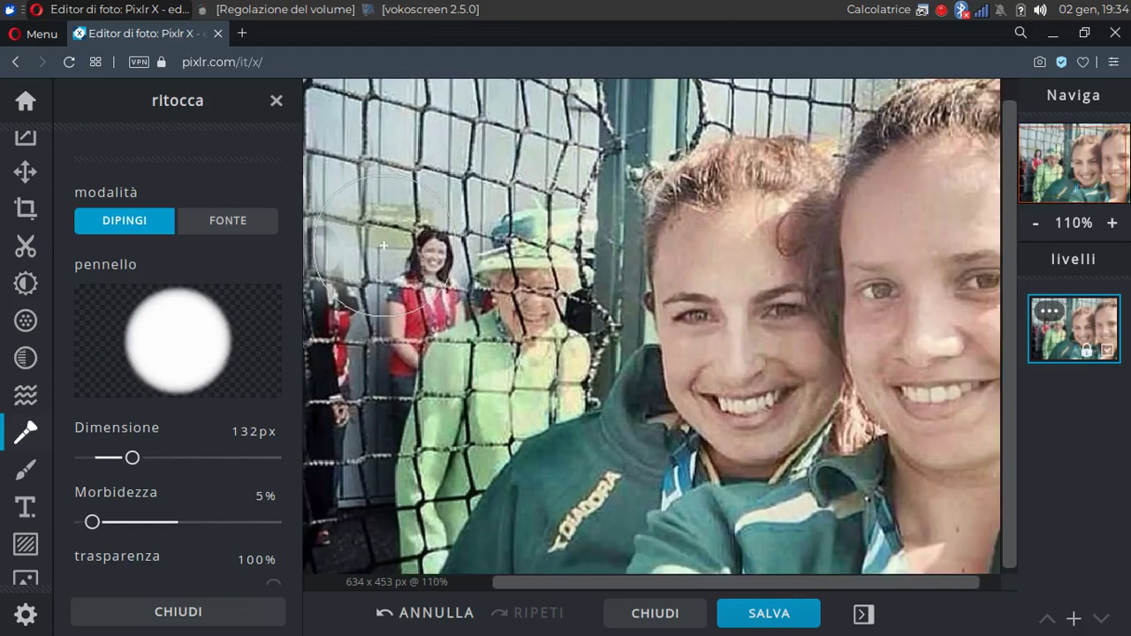
pyautogui.scroll(-1, 380, 237)
pyautogui.scroll(-1, 383, 245)
pyautogui.scroll(1, 437, 231)
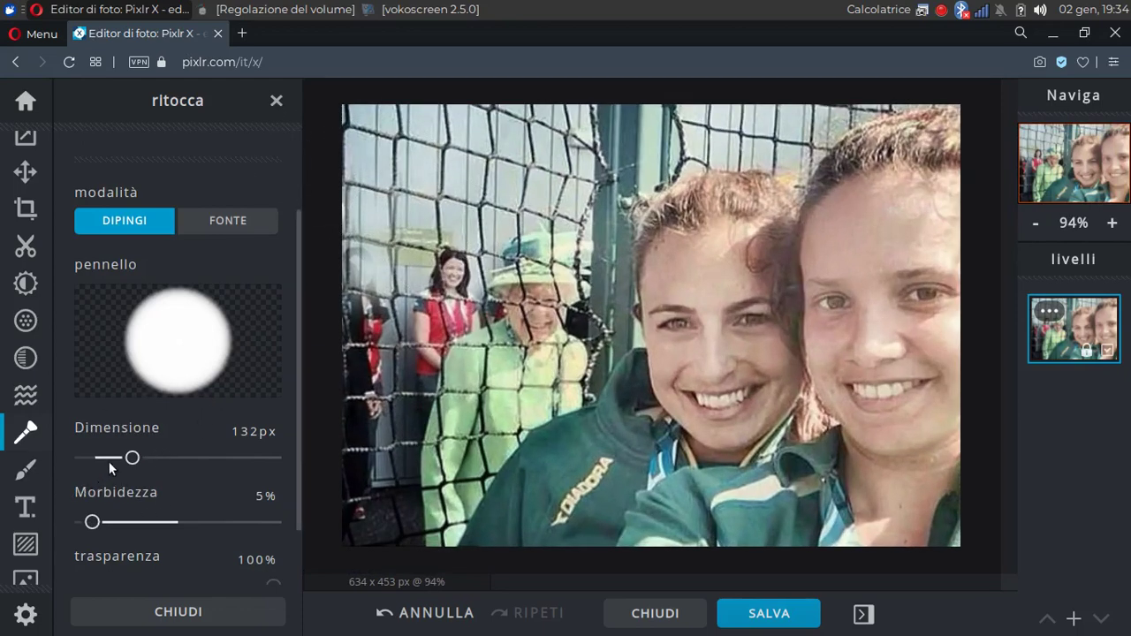
# Step: Shrink the brush to 72 px, set the source on the upper-left net, and undo the last stroke
pyautogui.moveTo(132, 459)
pyautogui.mouseDown()
pyautogui.moveTo(103, 457)
pyautogui.moveTo(114, 456)
pyautogui.mouseUp()
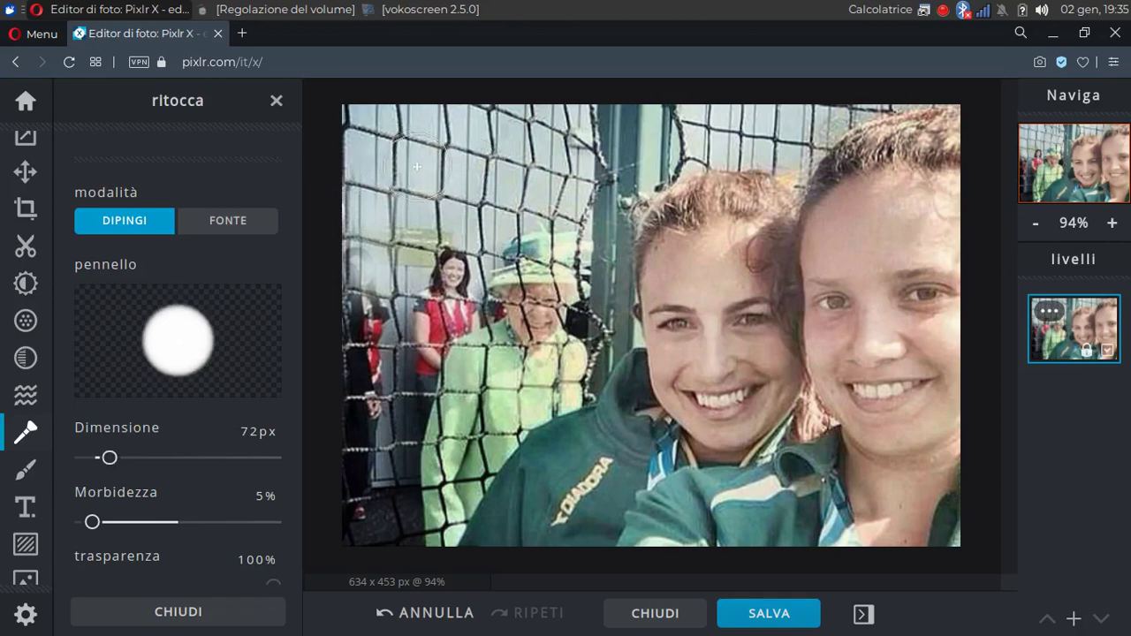
pyautogui.click(248, 221)
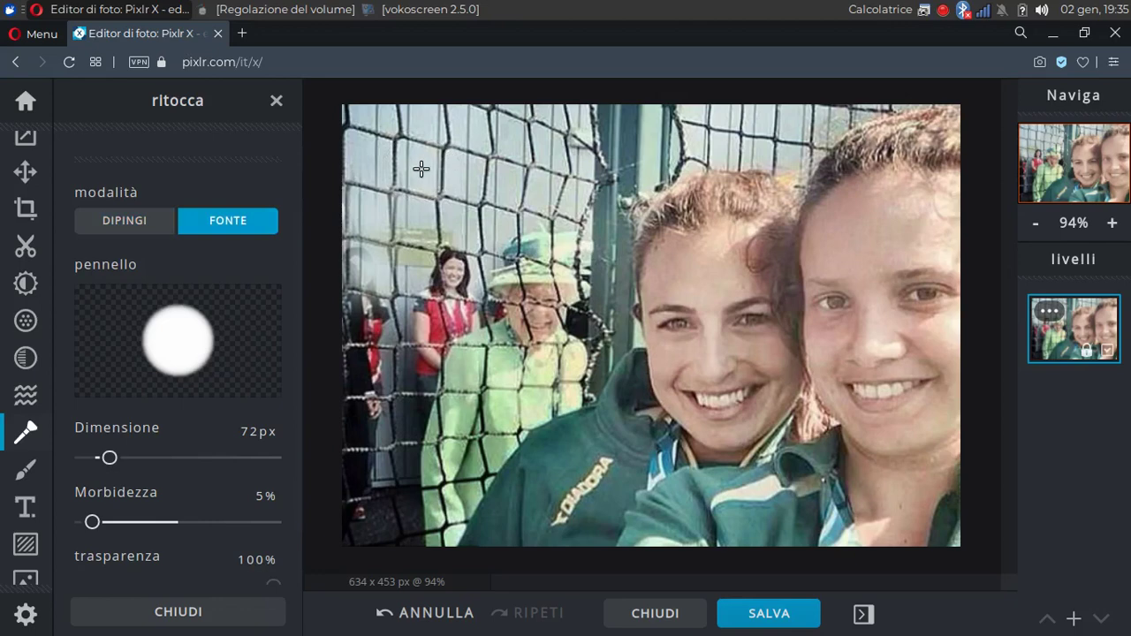
pyautogui.click(421, 169)
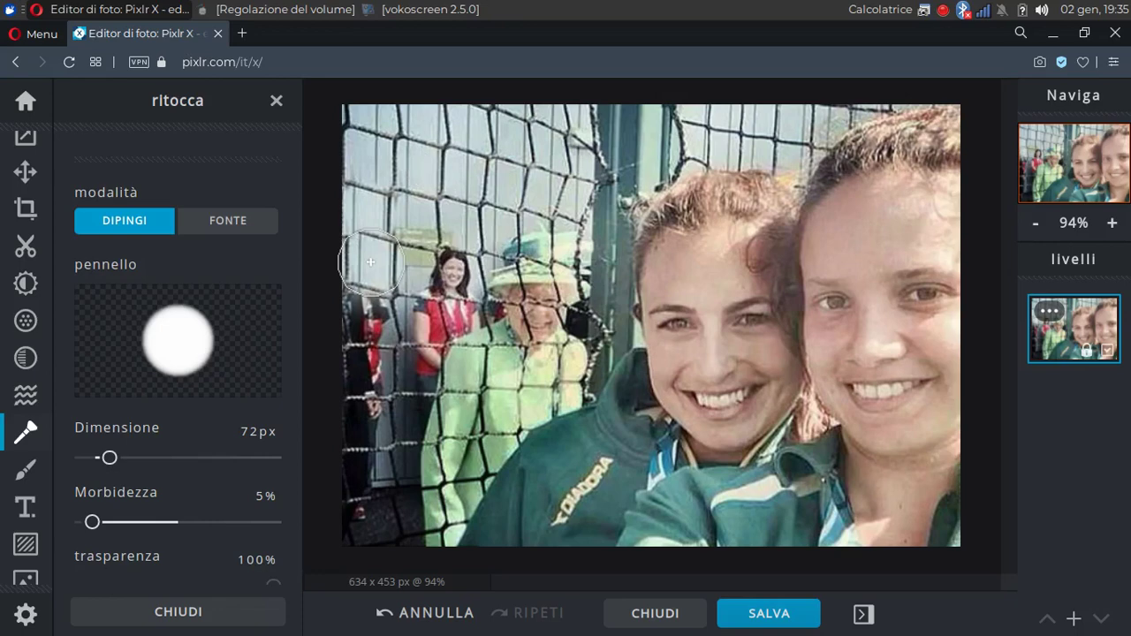
pyautogui.click(469, 621)
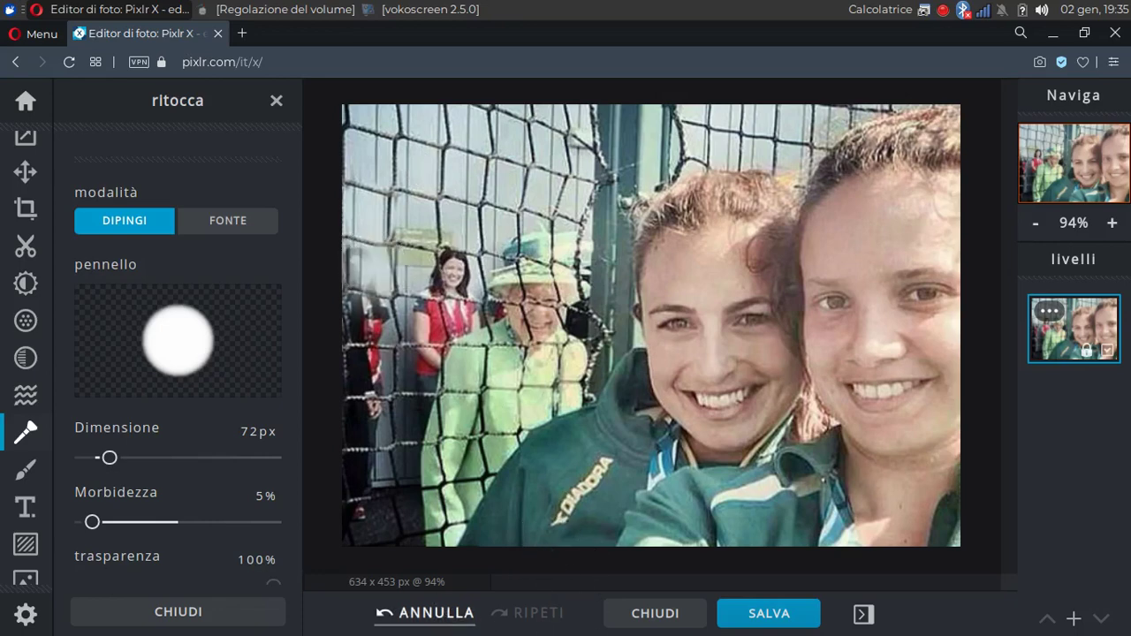
# Step: Paint cloned wall down over the dark figure along the left edge
pyautogui.moveTo(362, 261); pyautogui.dragTo(366, 318)
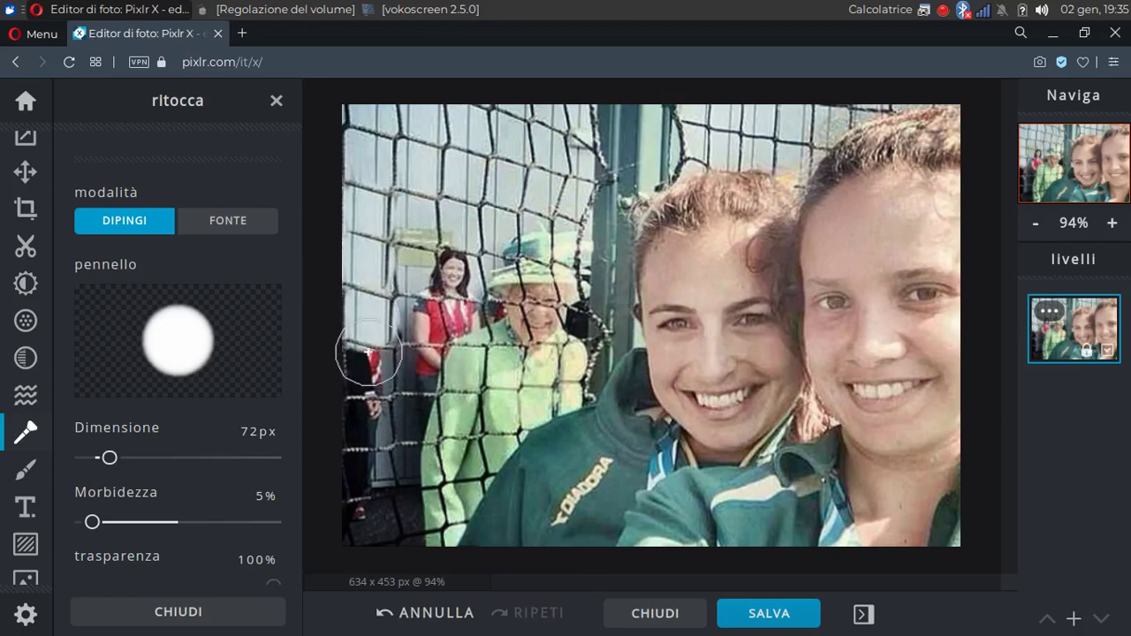
pyautogui.moveTo(366, 318); pyautogui.dragTo(366, 366)
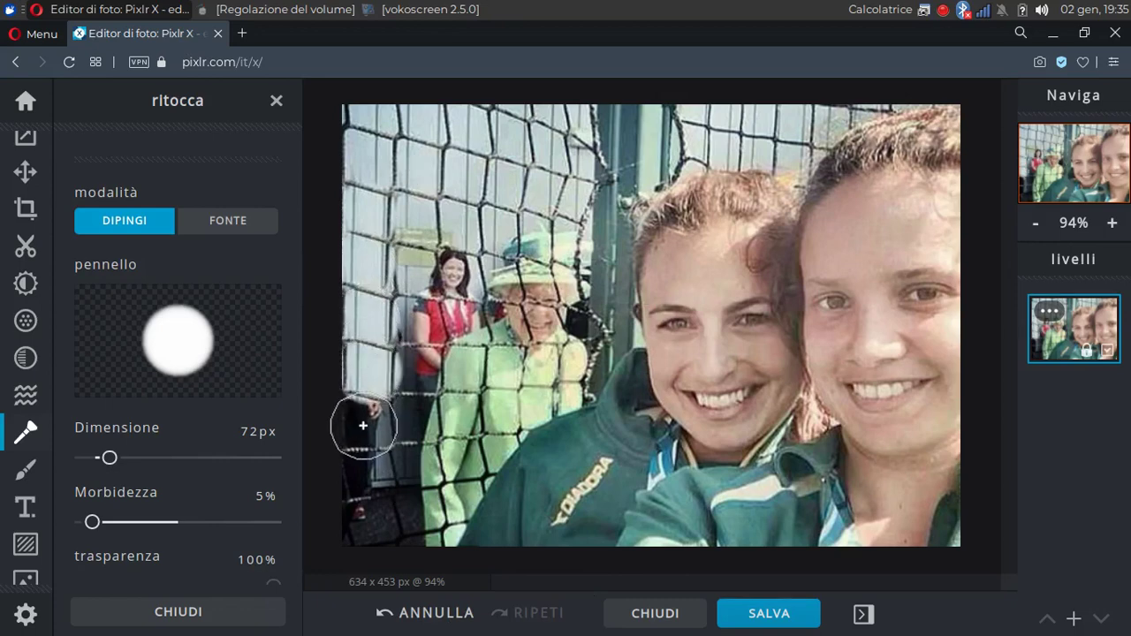
pyautogui.moveTo(368, 412); pyautogui.dragTo(366, 517)
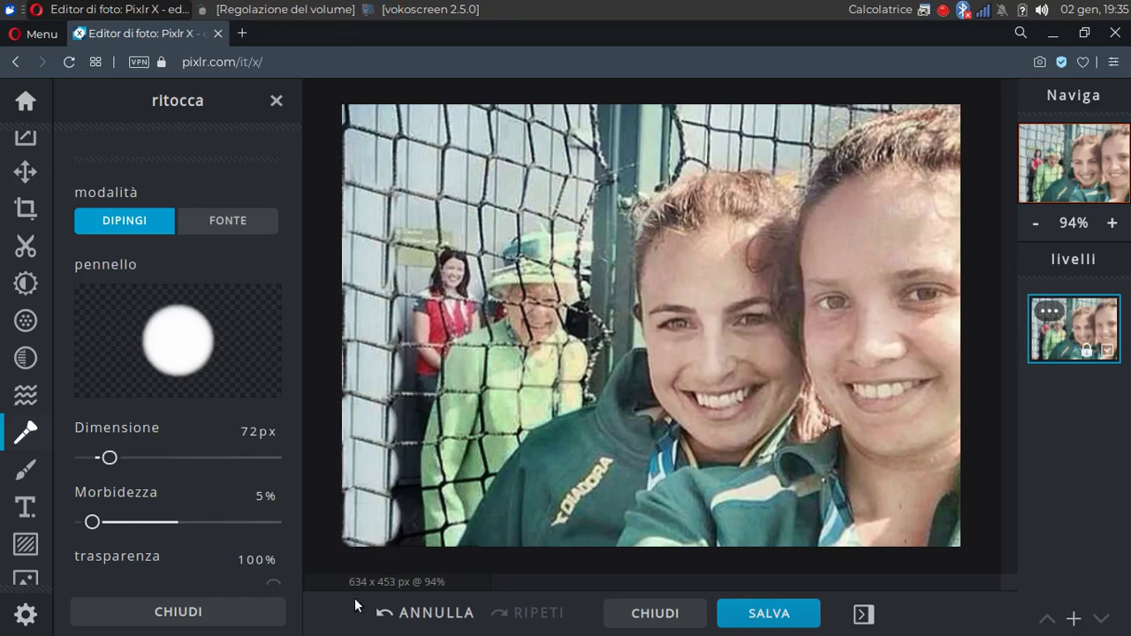
# Step: Set the source on the upper-left net and clone over the area above the woman's head
pyautogui.click(236, 223)
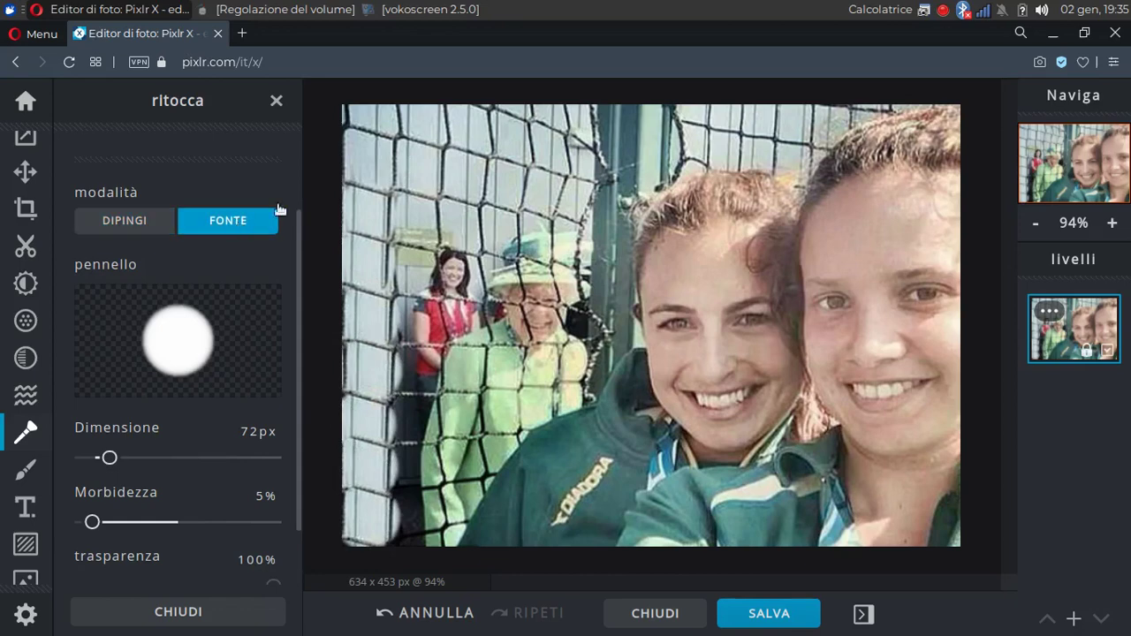
pyautogui.click(419, 165)
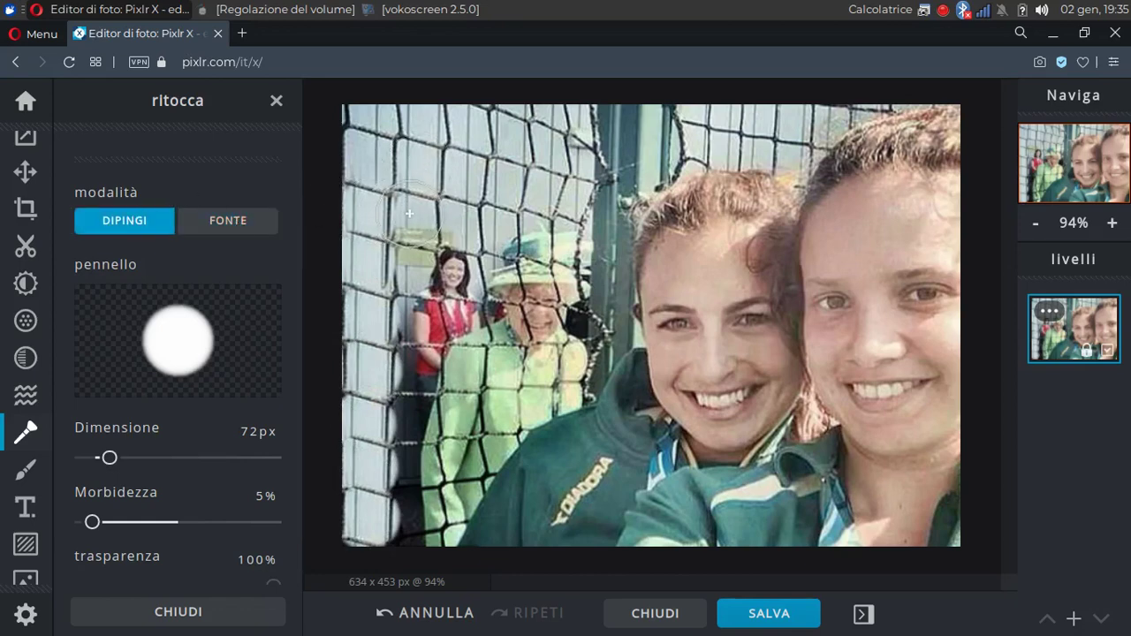
pyautogui.moveTo(409, 213); pyautogui.dragTo(415, 516)
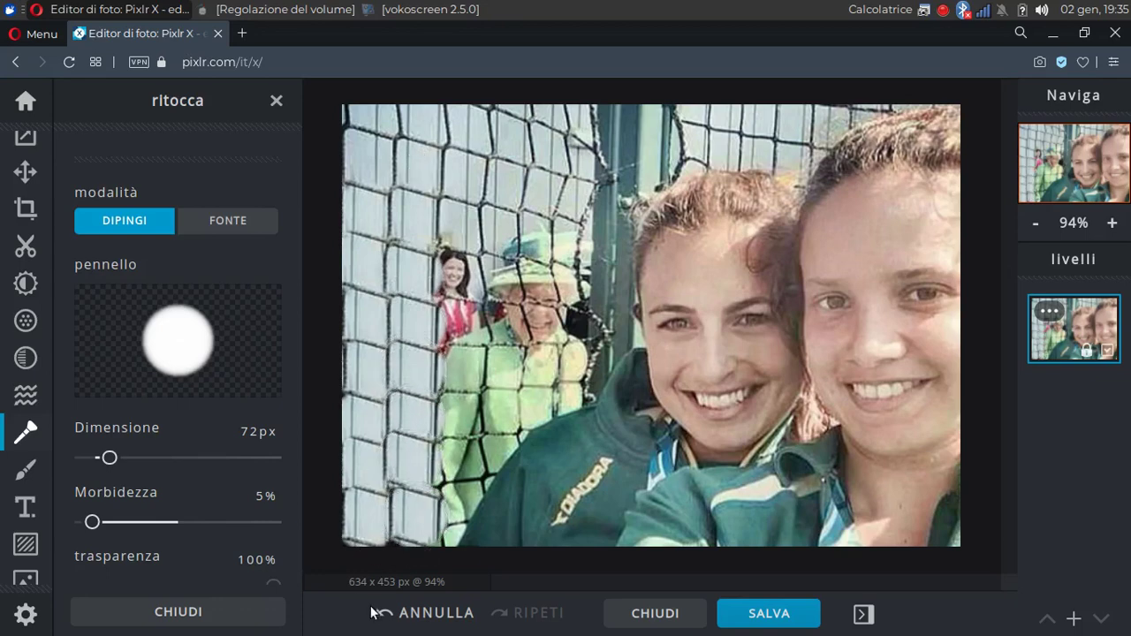
# Step: From a new net source, cover the woman in red and the green coat
pyautogui.click(227, 221)
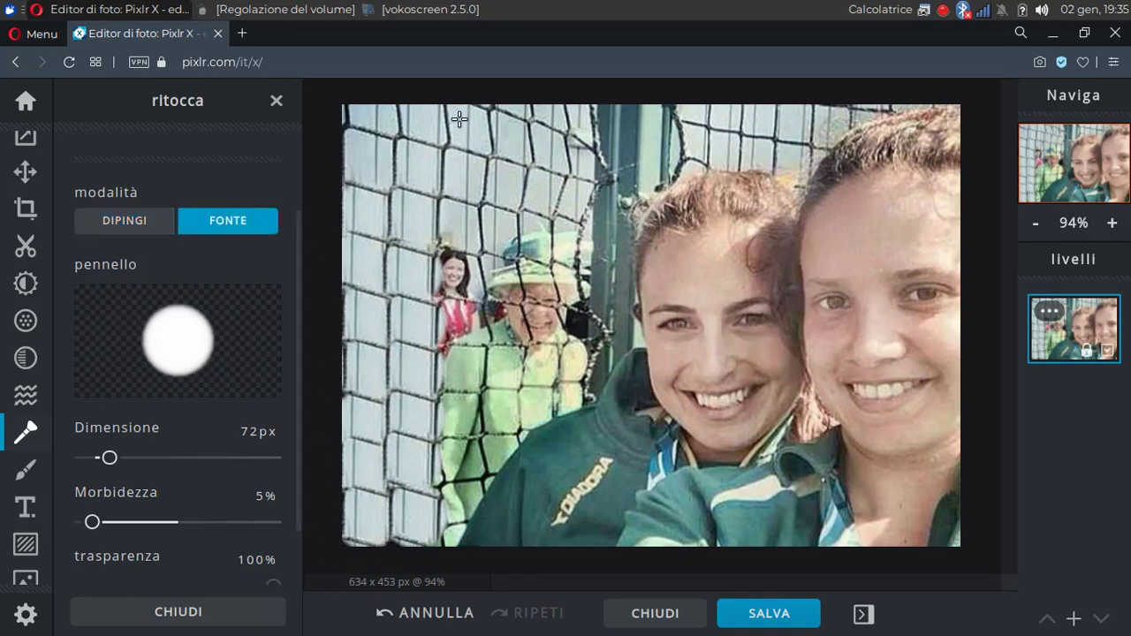
pyautogui.click(462, 174)
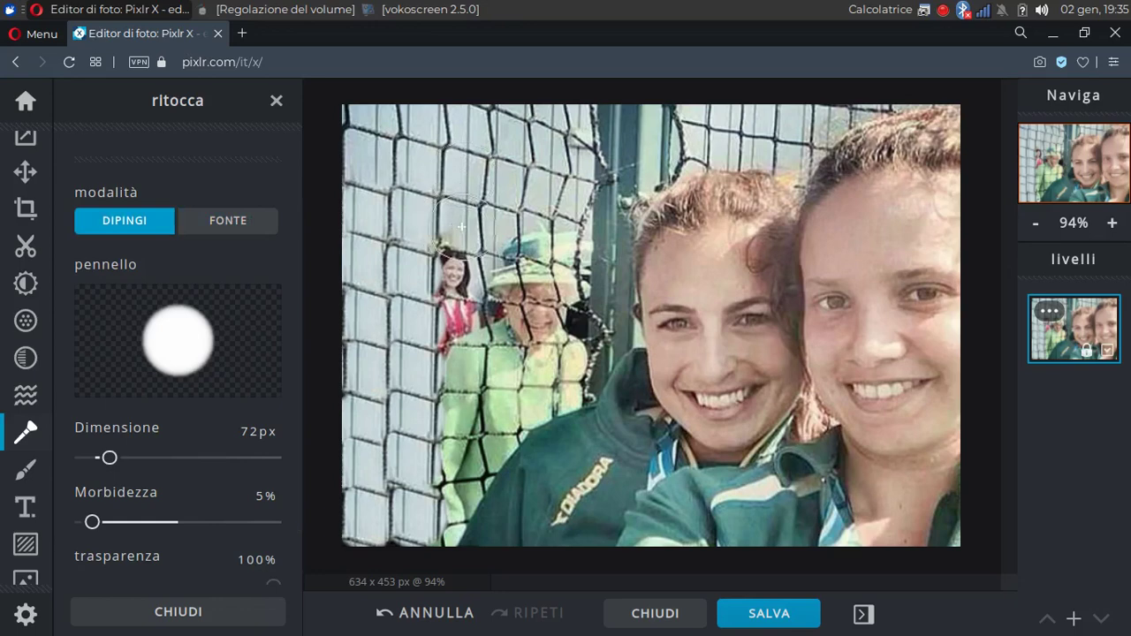
pyautogui.click(455, 275)
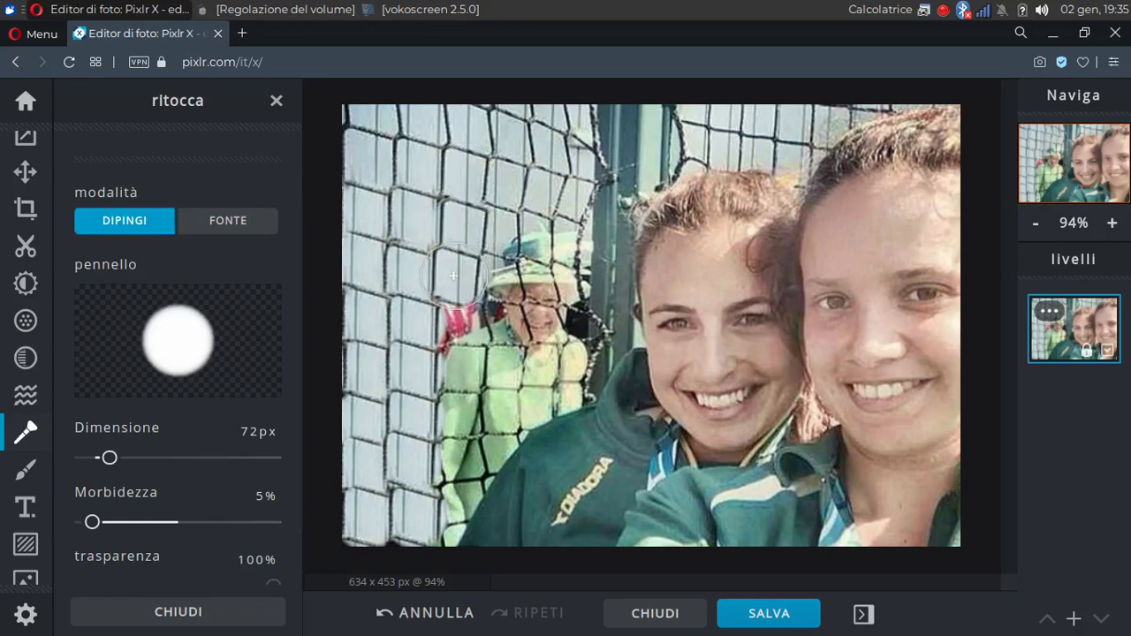
pyautogui.click(456, 327)
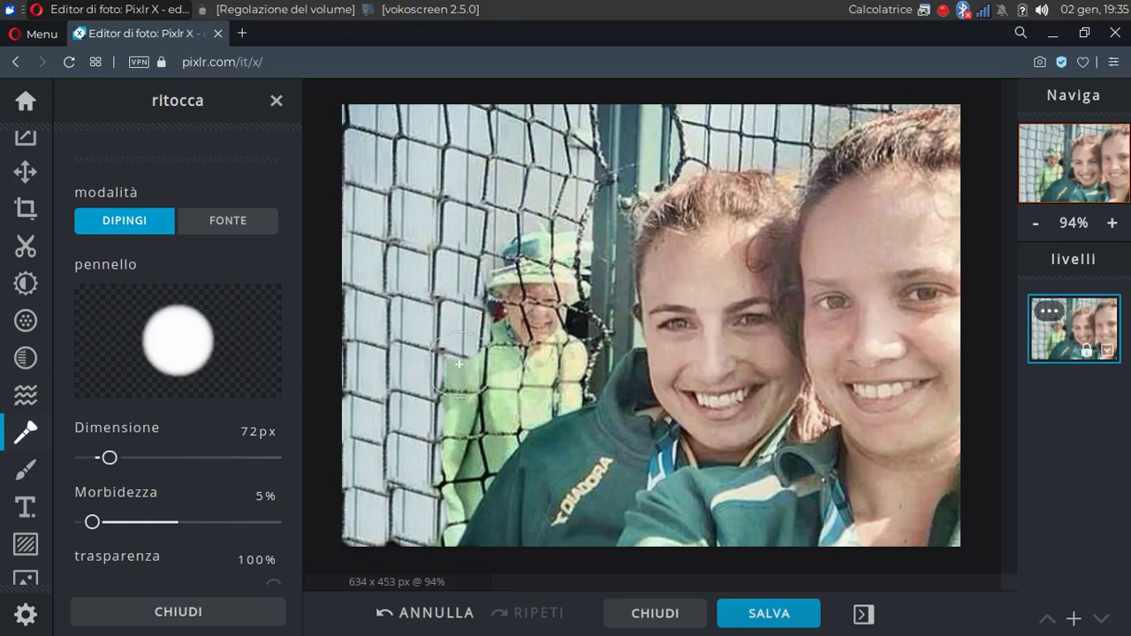
pyautogui.click(459, 365)
pyautogui.click(461, 417)
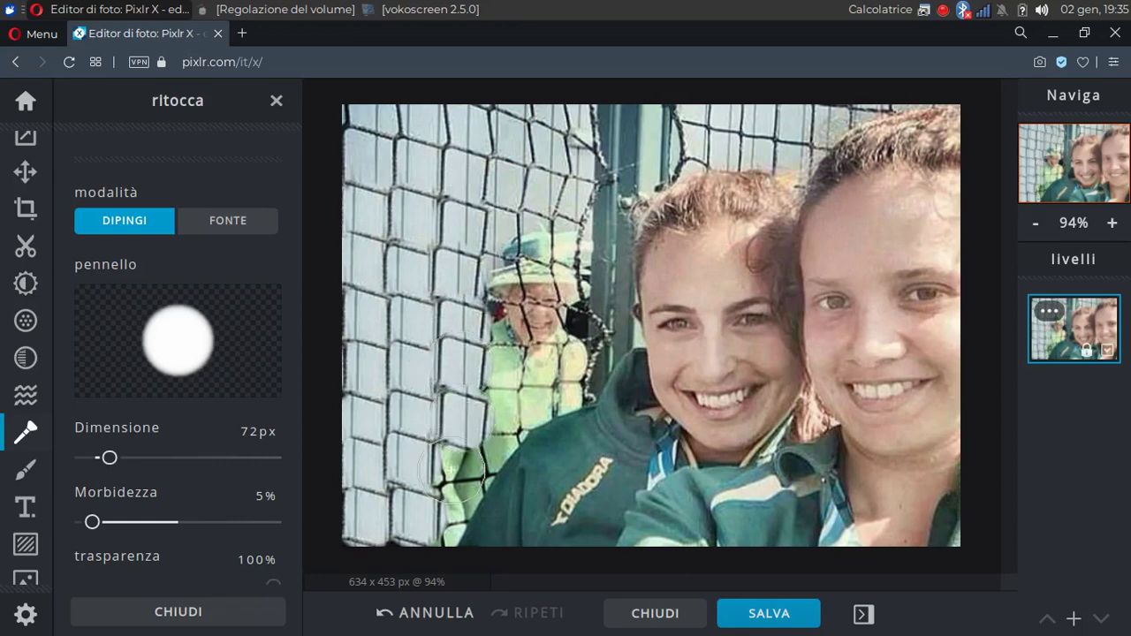
pyautogui.click(455, 471)
pyautogui.click(433, 515)
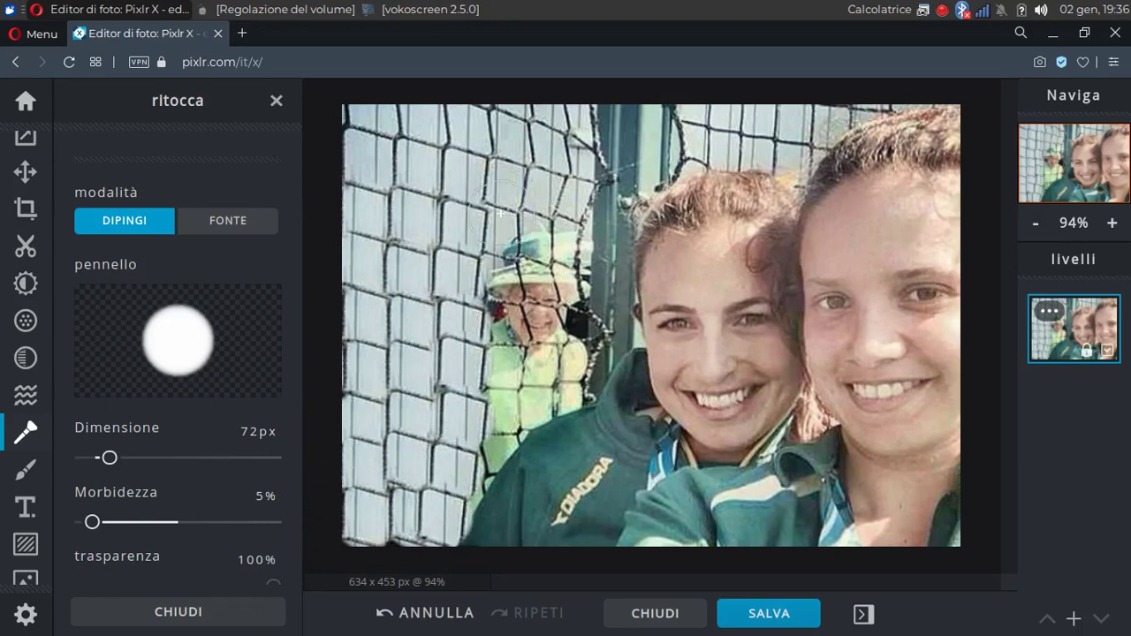
# Step: Dab net over the green hat, the older woman's face, and the yellow-green patch
pyautogui.click(503, 234)
pyautogui.click(549, 239)
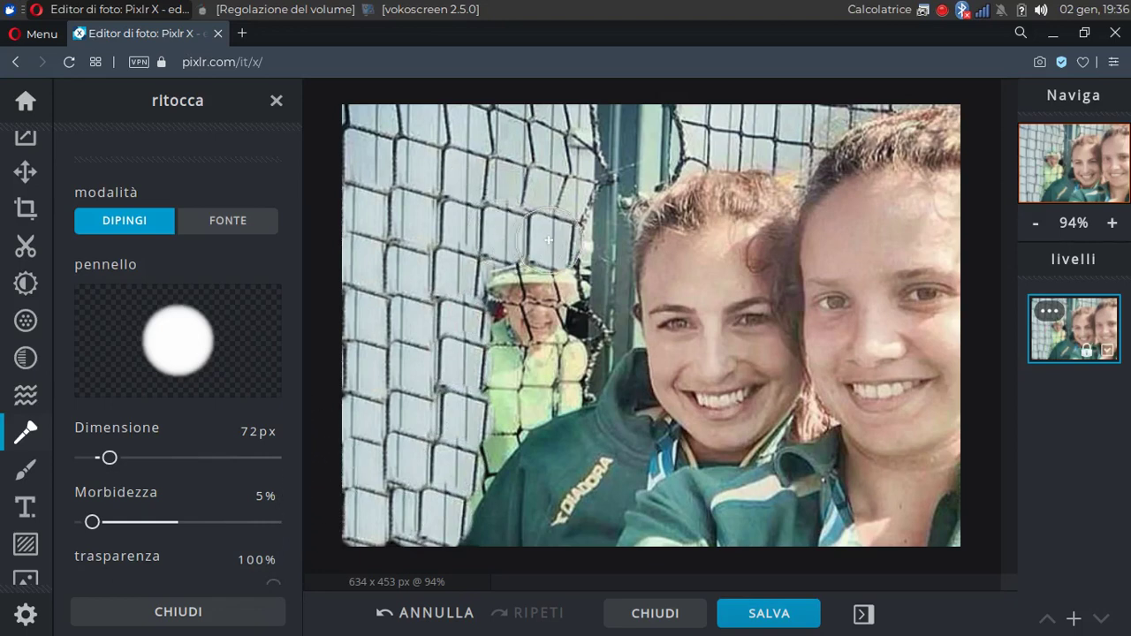
pyautogui.click(491, 285)
pyautogui.click(547, 289)
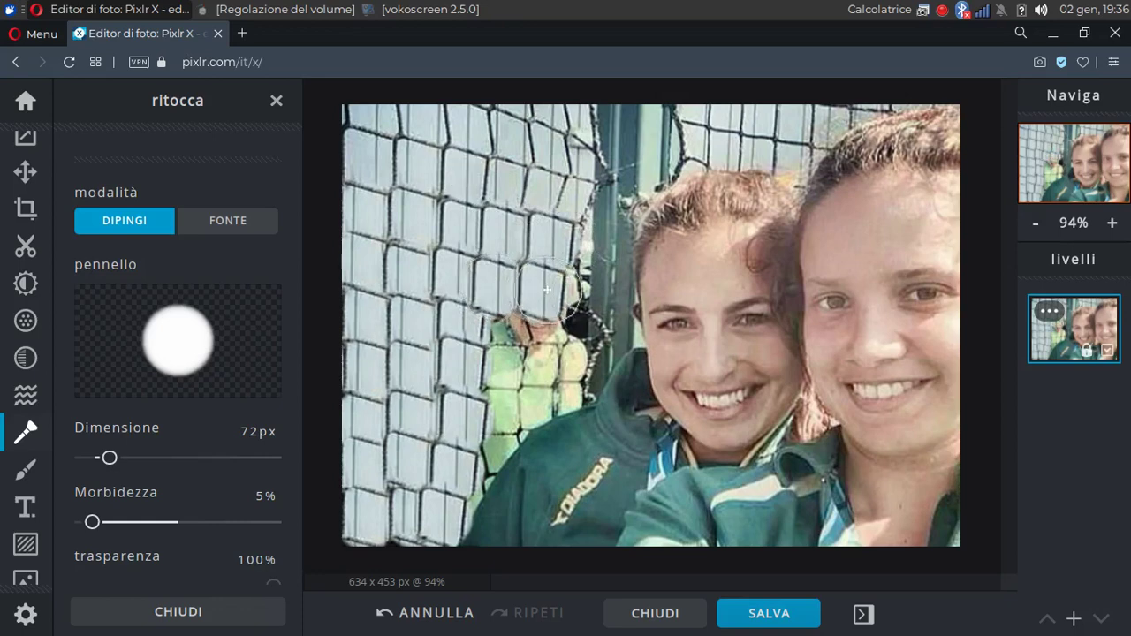
pyautogui.click(503, 338)
pyautogui.click(555, 343)
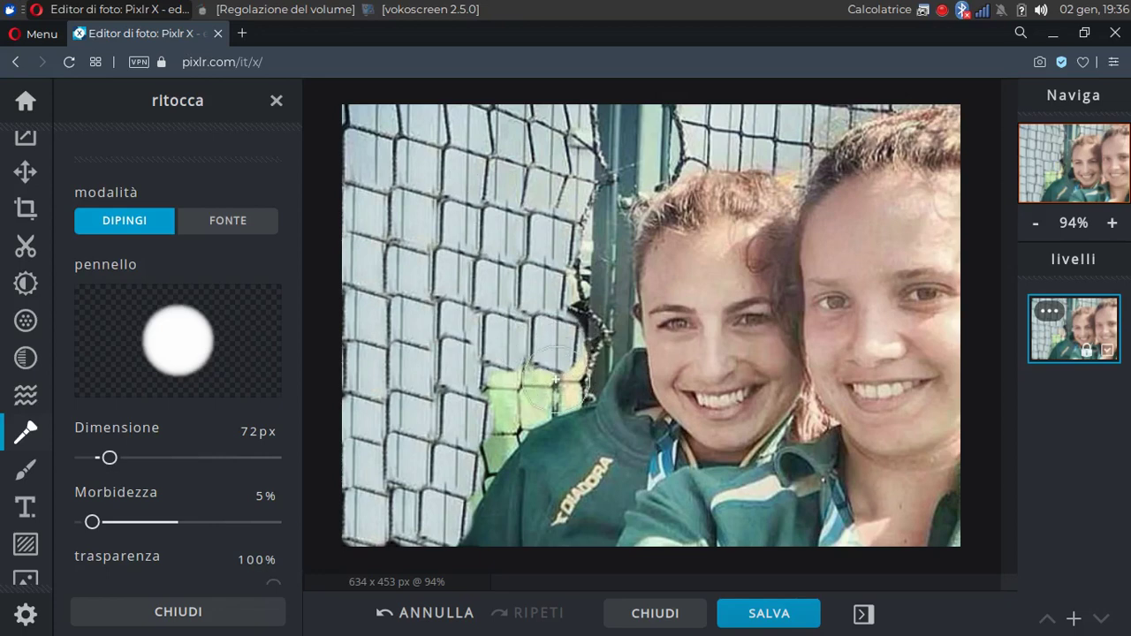
pyautogui.click(554, 385)
pyautogui.click(500, 393)
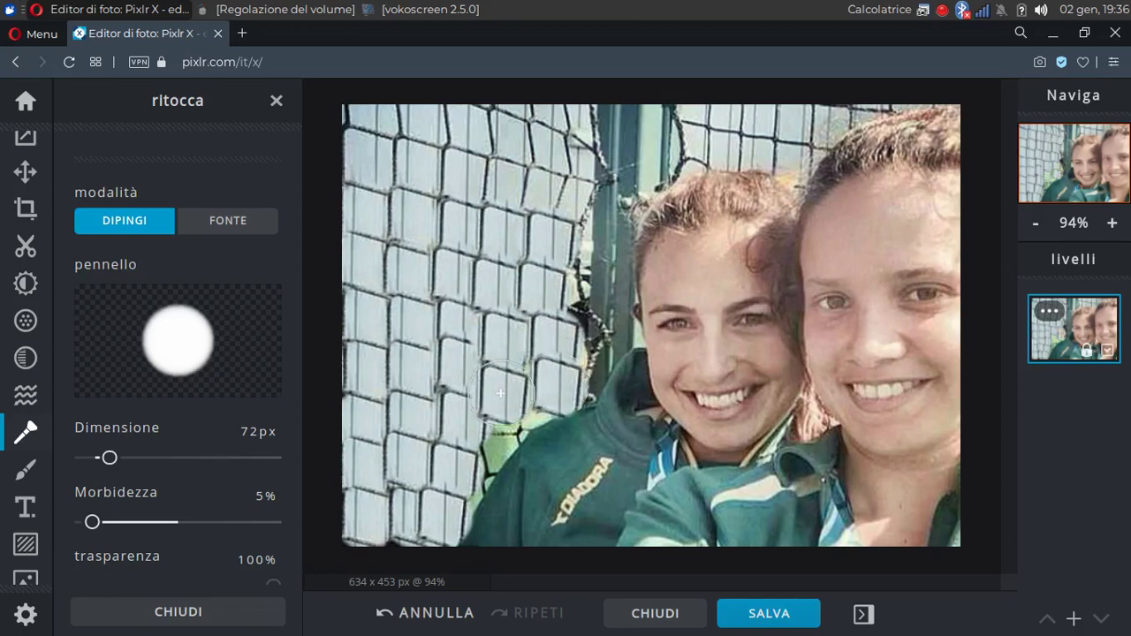
pyautogui.click(491, 432)
pyautogui.click(467, 462)
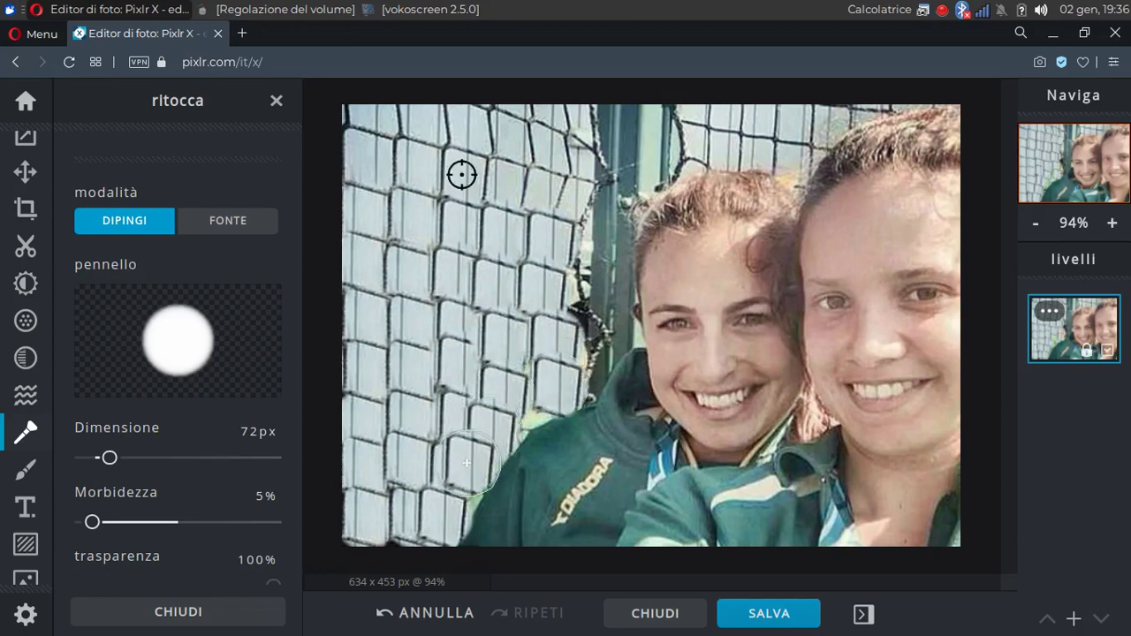
# Step: Undo the bad dabs near the shirt and cover the dark patch at the net edge
pyautogui.click(432, 613)
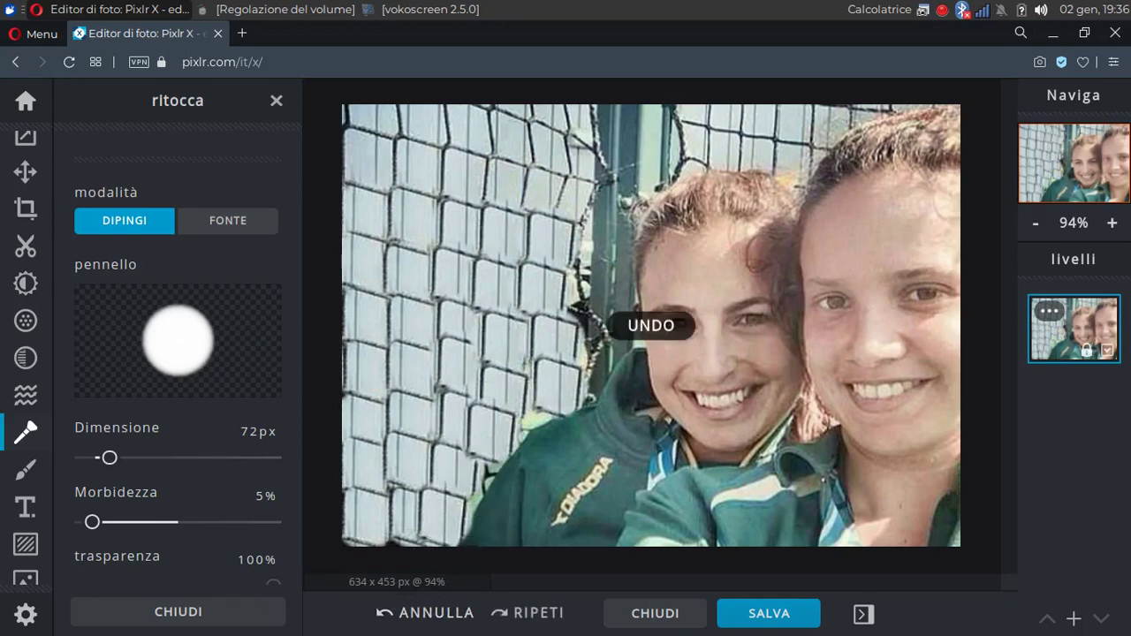
pyautogui.click(577, 247)
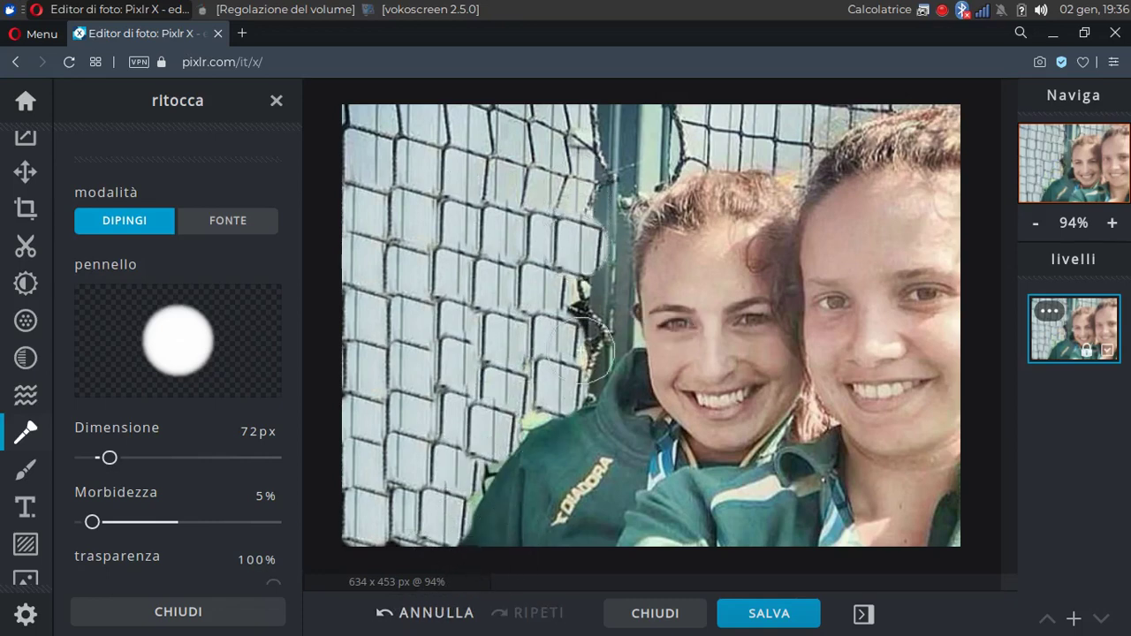
pyautogui.click(580, 293)
pyautogui.click(583, 346)
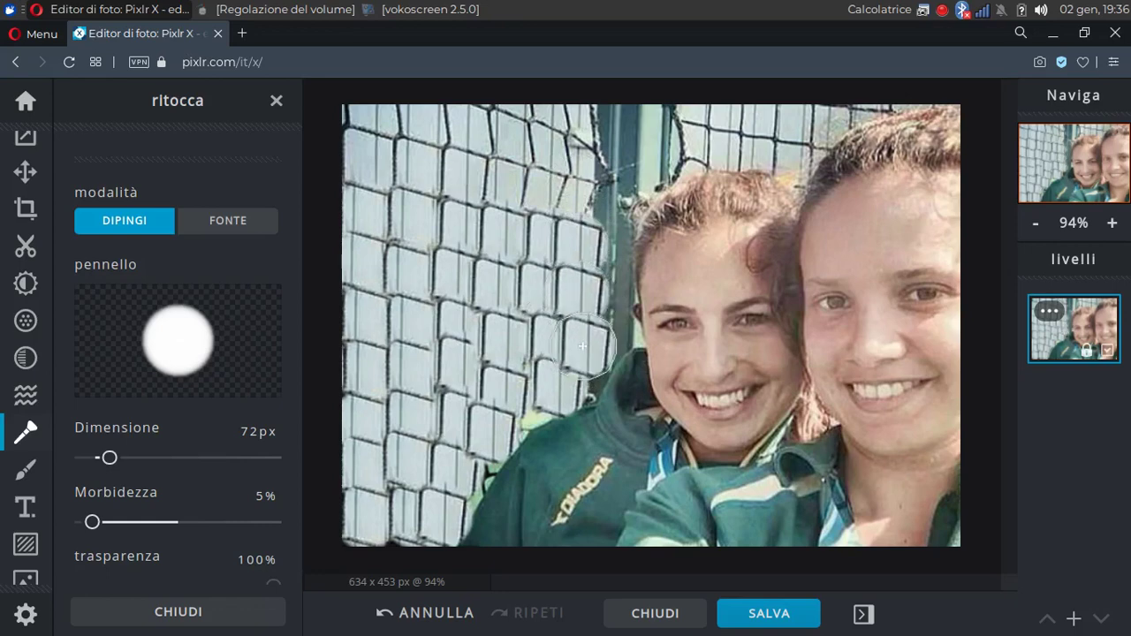
pyautogui.scroll(-1, 484, 296)
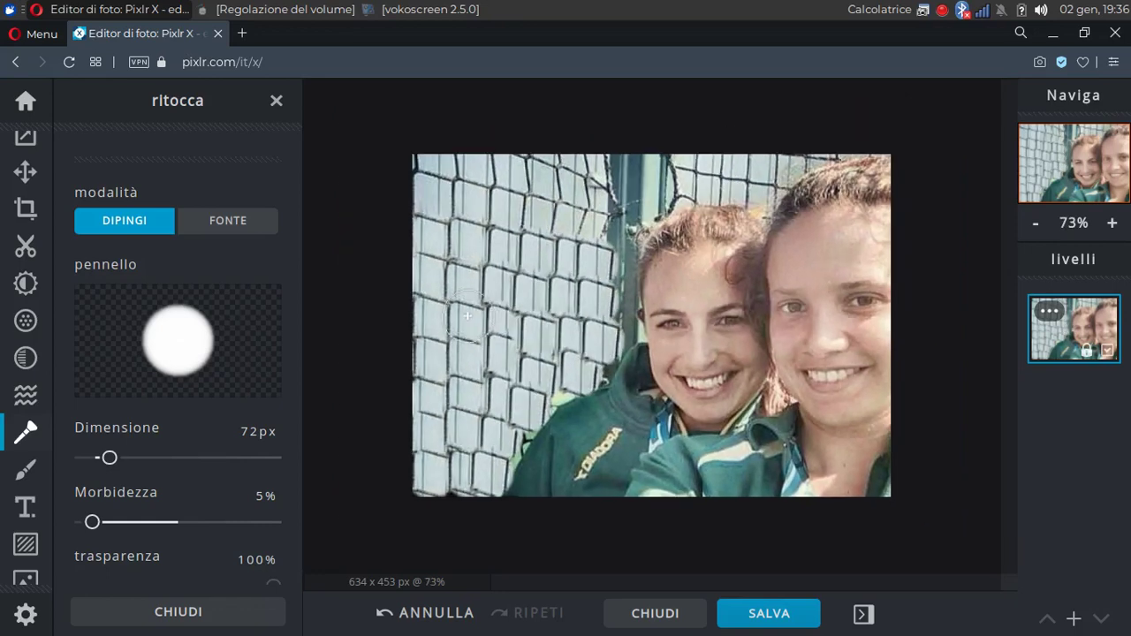
pyautogui.scroll(-1, 464, 342)
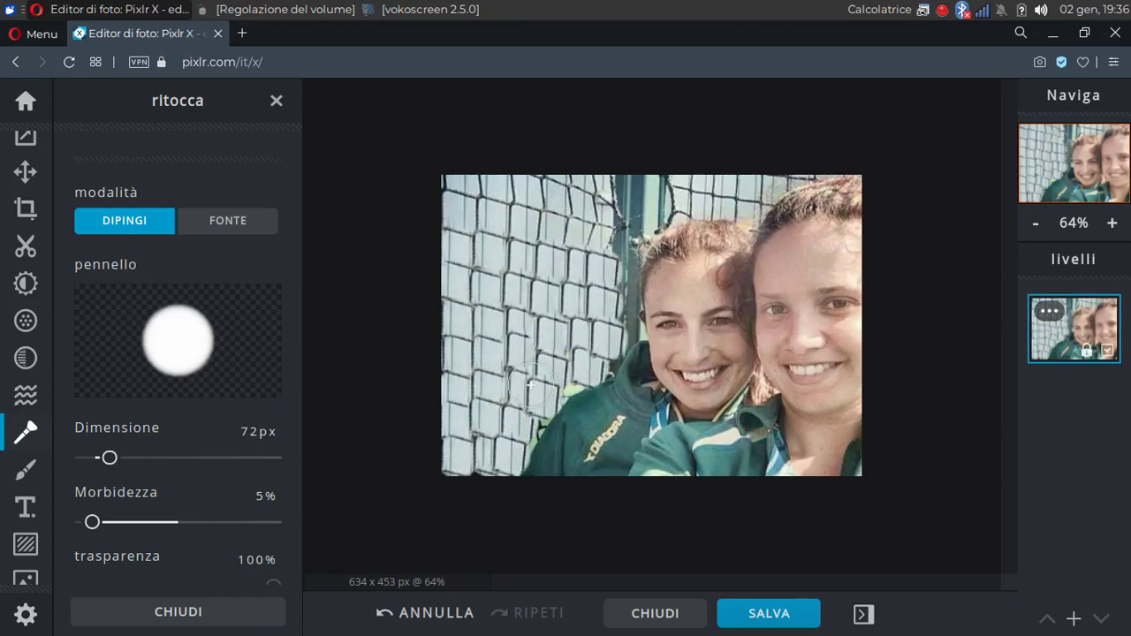
pyautogui.scroll(1, 532, 366)
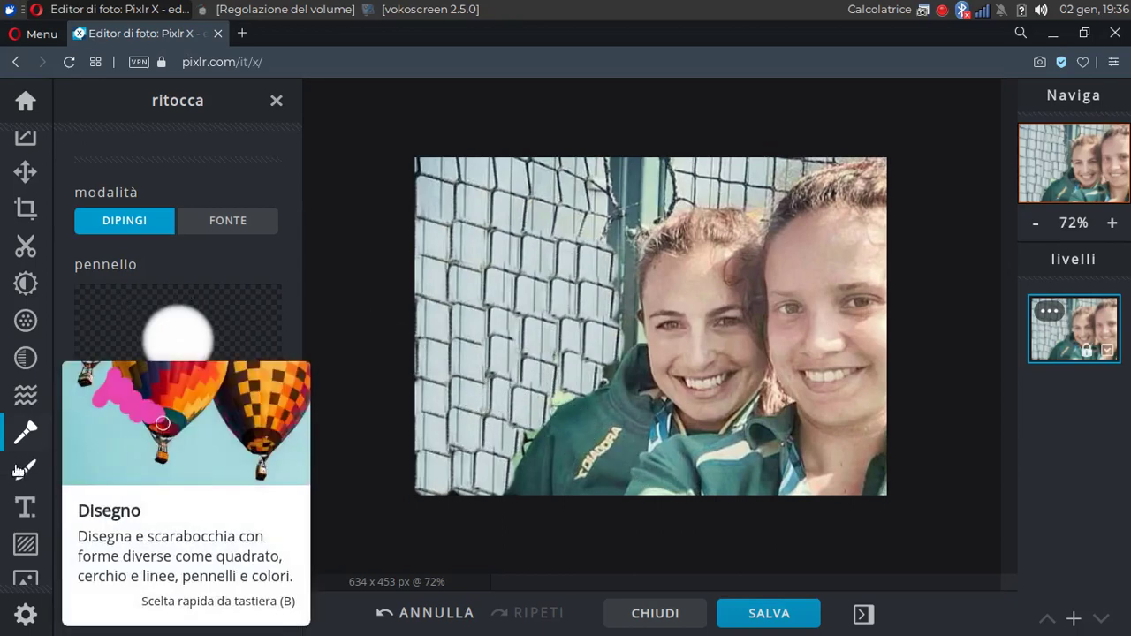
# Step: Open the Cornici (frames) category in Aggiungi elemento
pyautogui.click(25, 543)
pyautogui.click(124, 294)
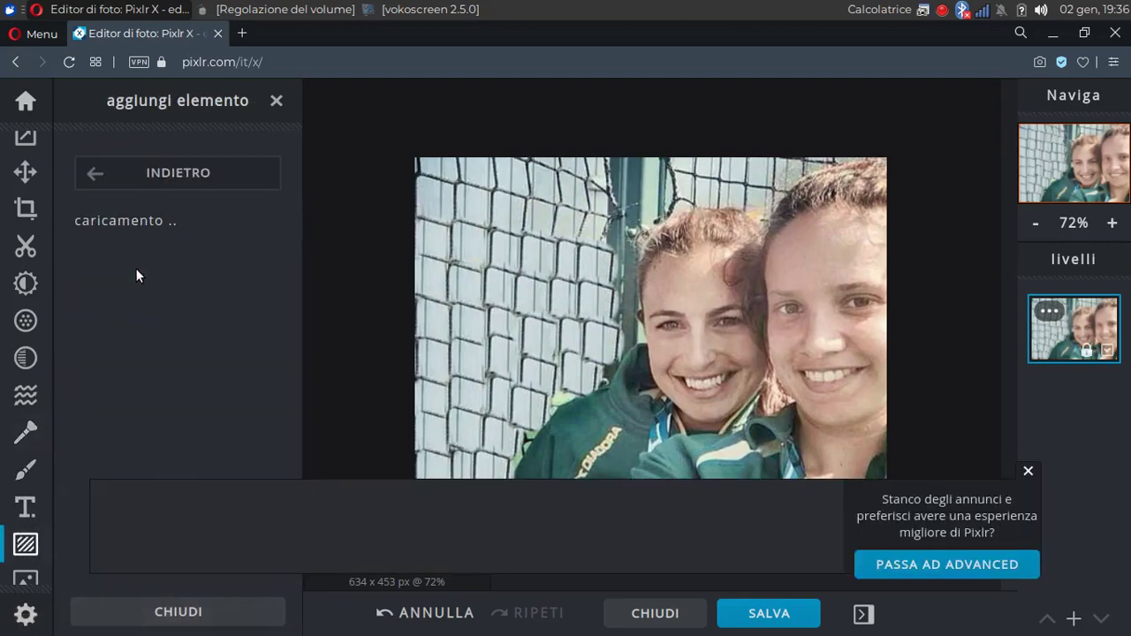
pyautogui.scroll(-1, 143, 349)
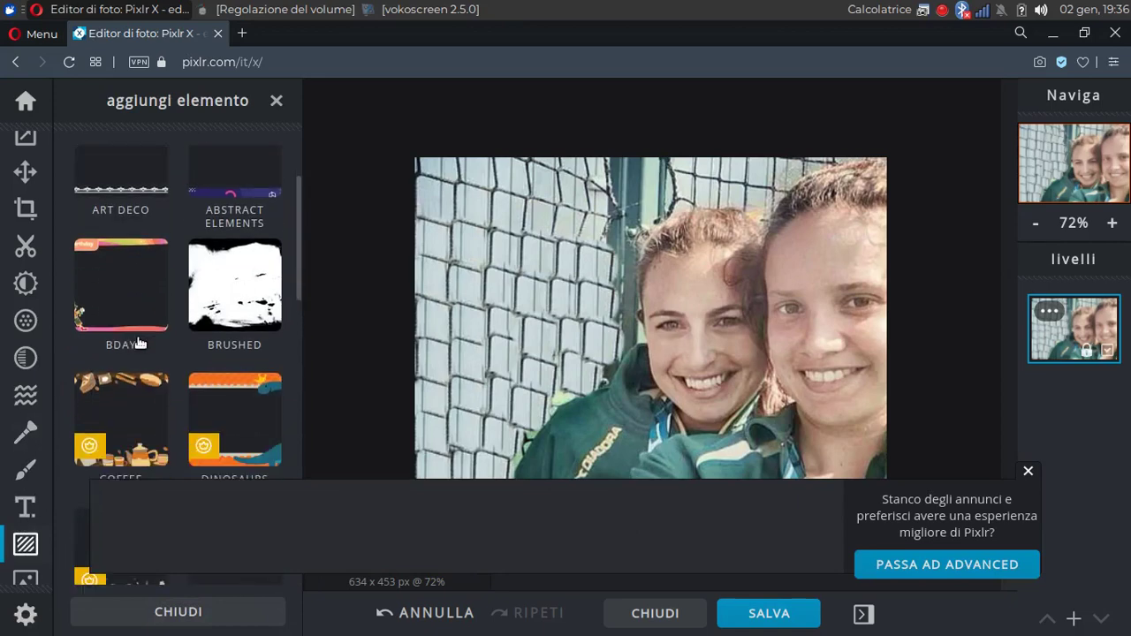
pyautogui.scroll(-1, 140, 340)
pyautogui.scroll(-1, 136, 335)
pyautogui.scroll(-2, 133, 334)
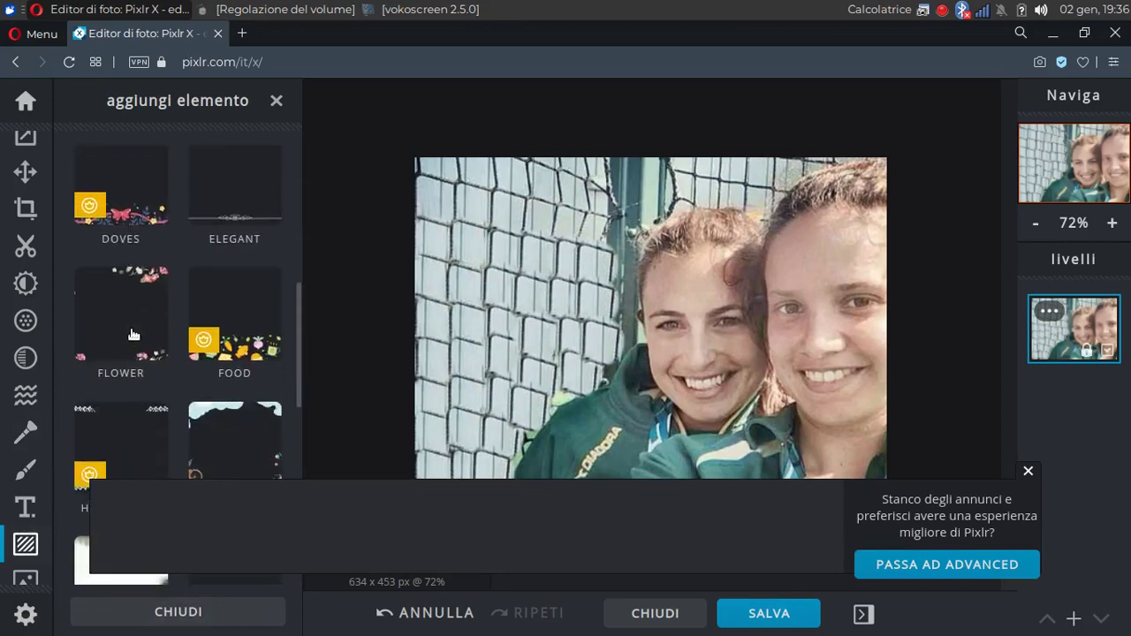
# Step: Open the FLOWER collection, dismiss the ad, and scroll to the teal floral frames
pyautogui.click(127, 322)
pyautogui.scroll(-1, 132, 327)
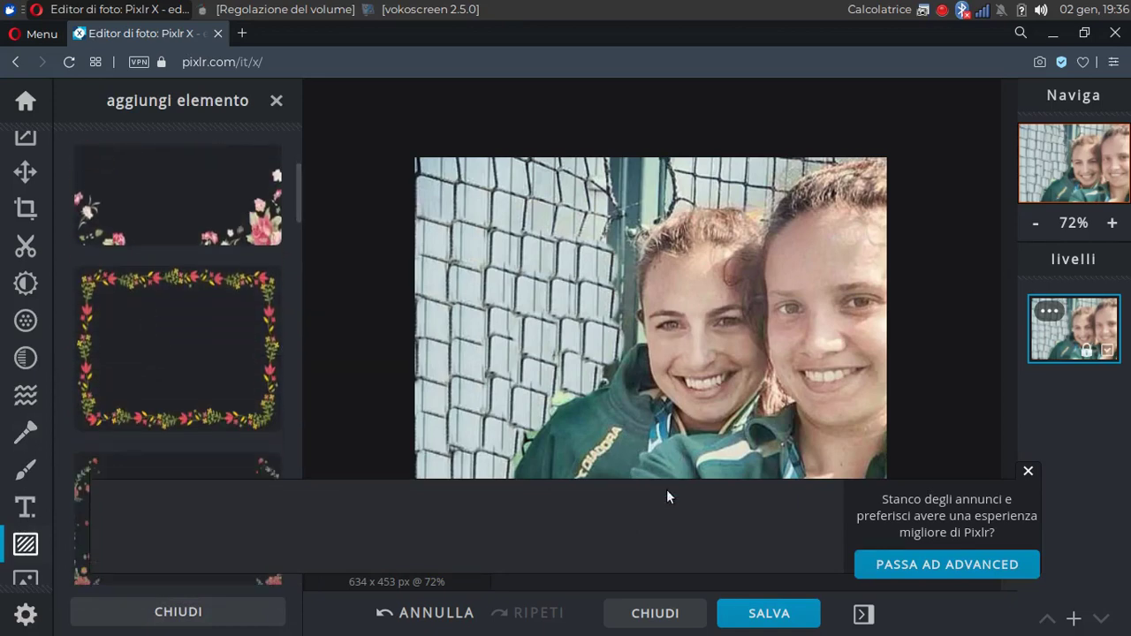
pyautogui.click(1028, 472)
pyautogui.scroll(-2, 186, 354)
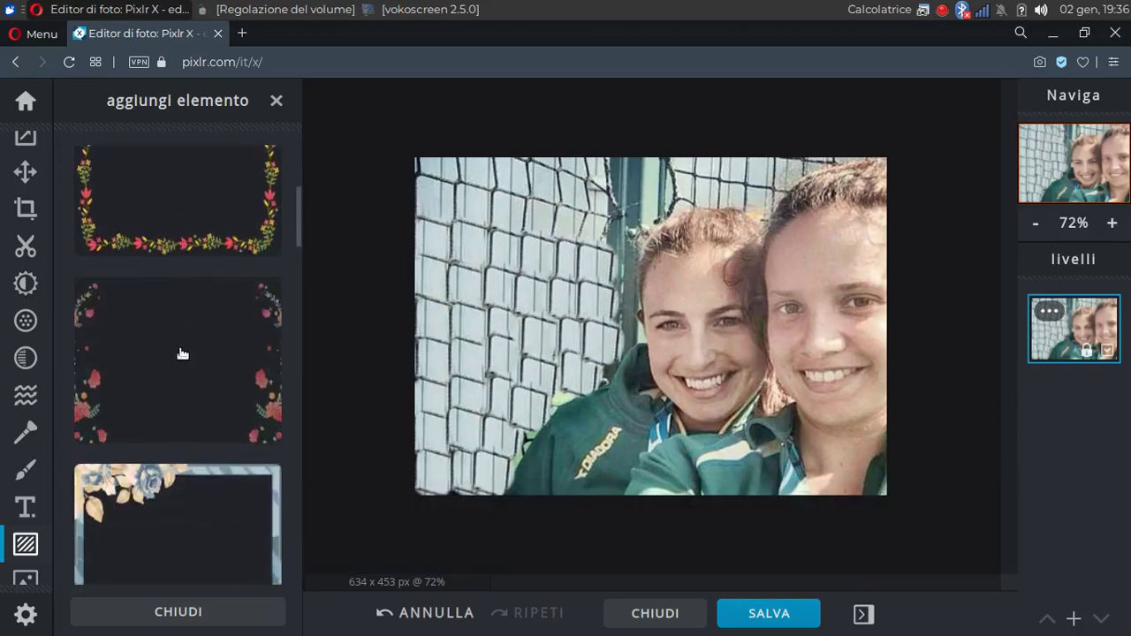
pyautogui.scroll(-1, 181, 353)
pyautogui.scroll(-2, 180, 357)
pyautogui.scroll(-3, 181, 358)
pyautogui.scroll(-2, 171, 361)
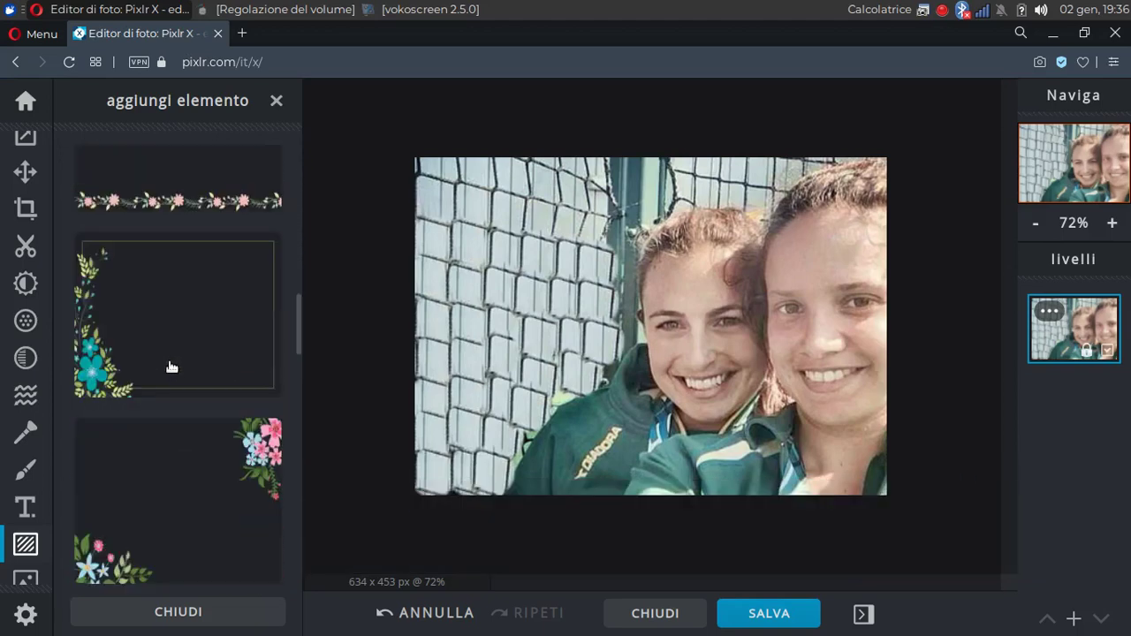
# Step: Add the teal floral frame, remove and re-add it, then close the panels
pyautogui.click(150, 343)
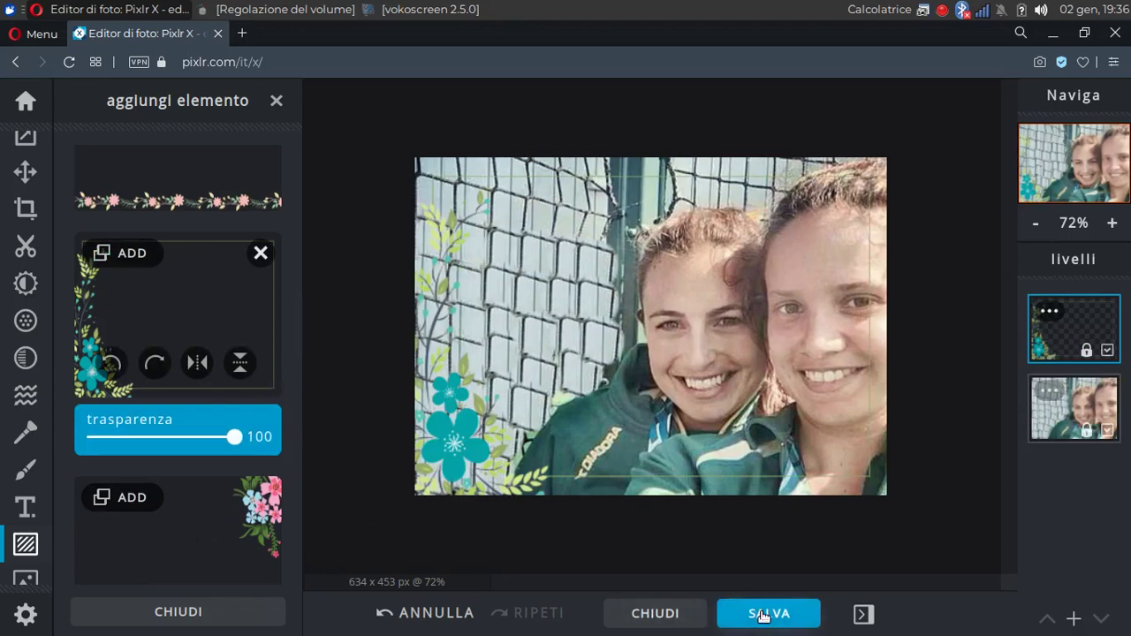
pyautogui.click(261, 255)
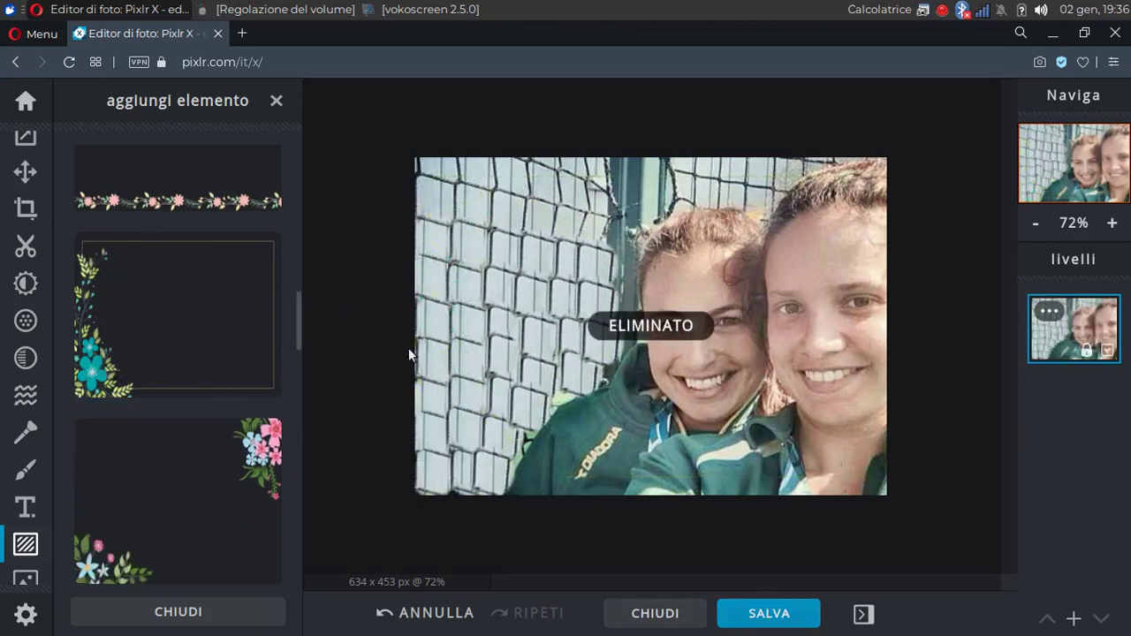
pyautogui.click(190, 332)
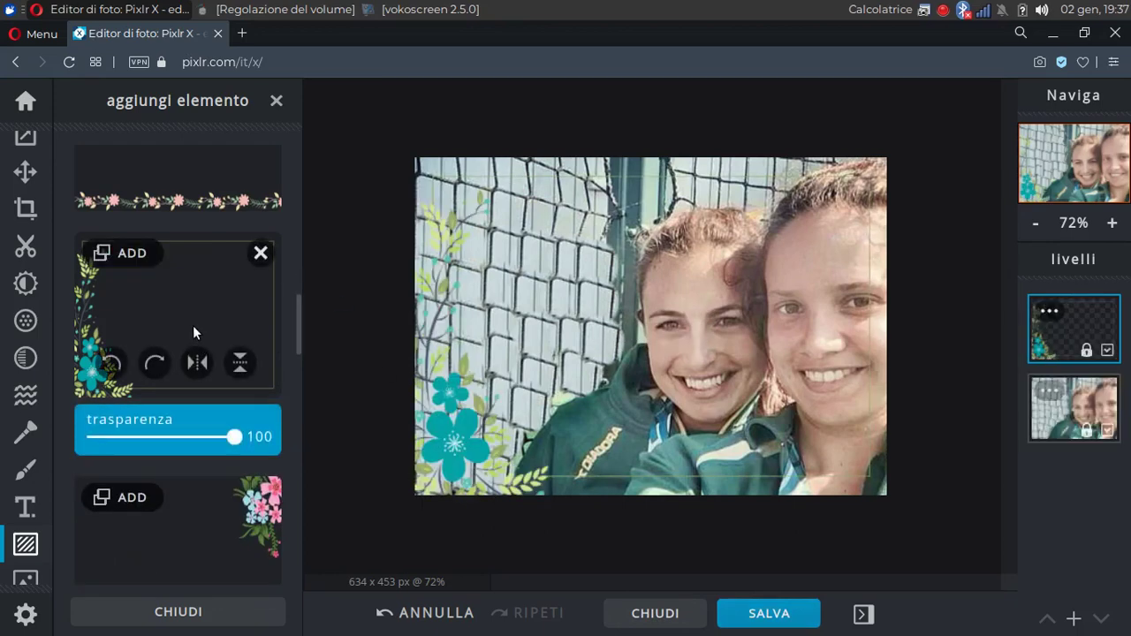
pyautogui.click(131, 254)
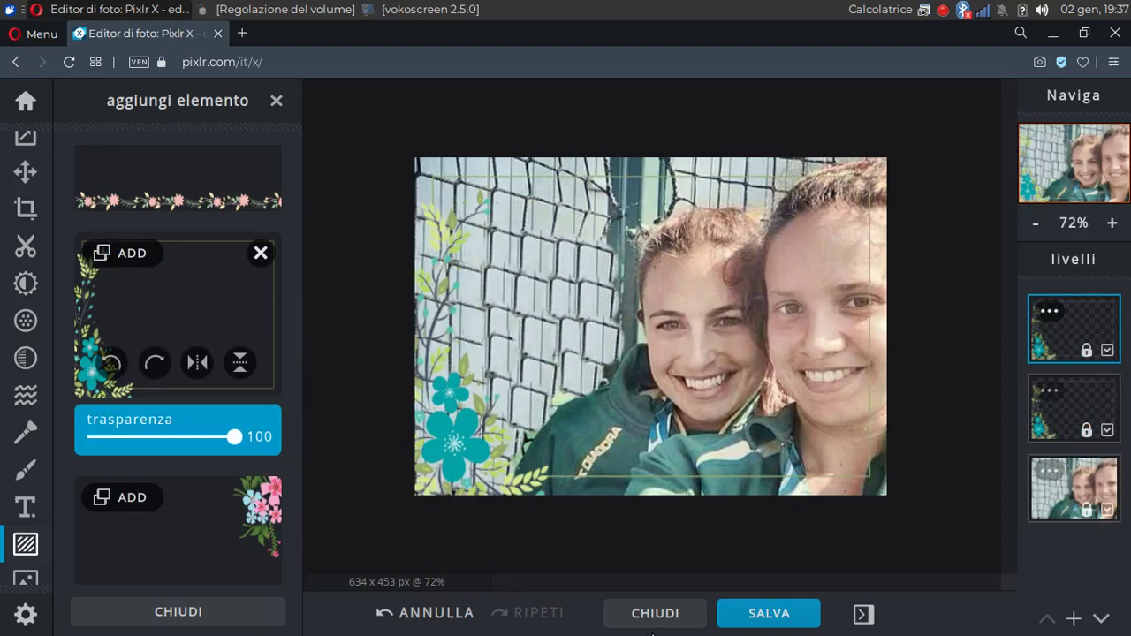
pyautogui.click(274, 102)
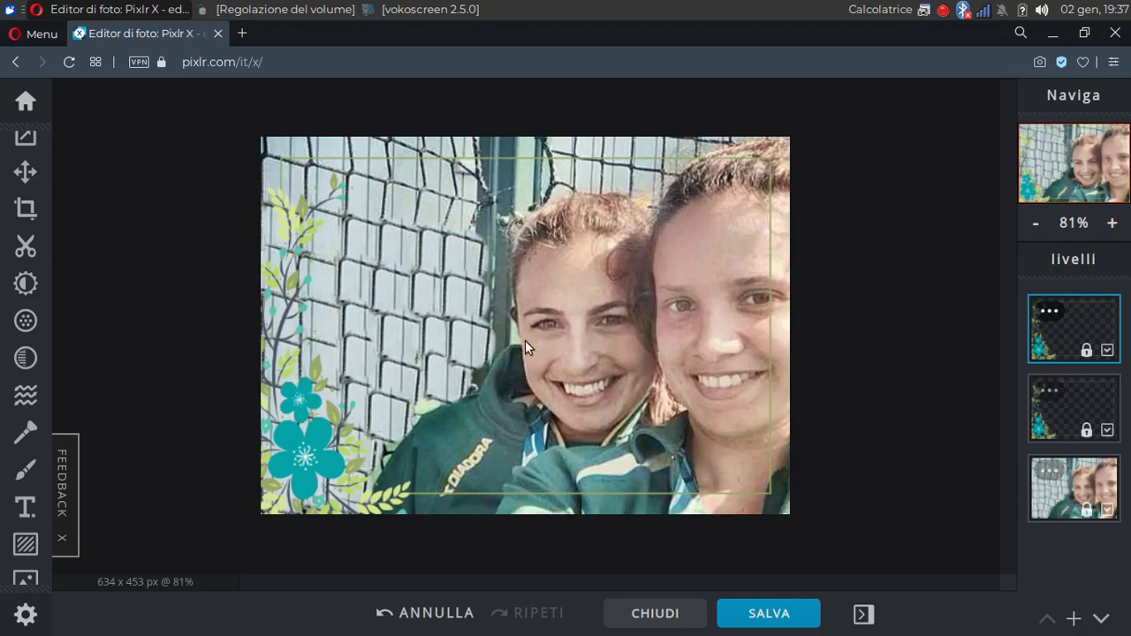
pyautogui.click(25, 430)
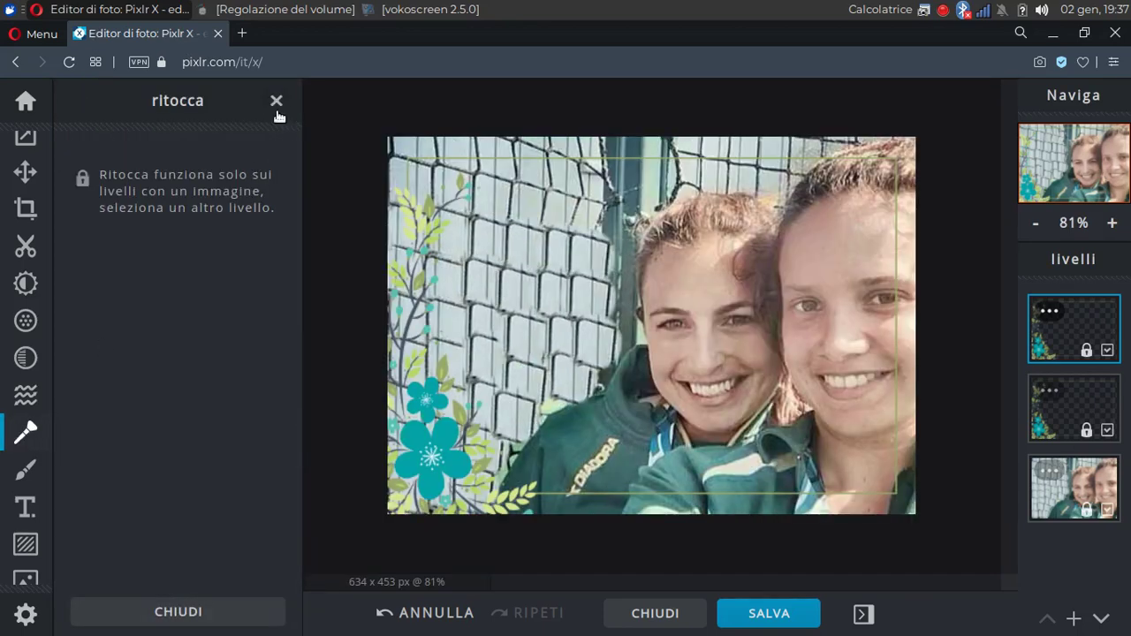
pyautogui.click(276, 101)
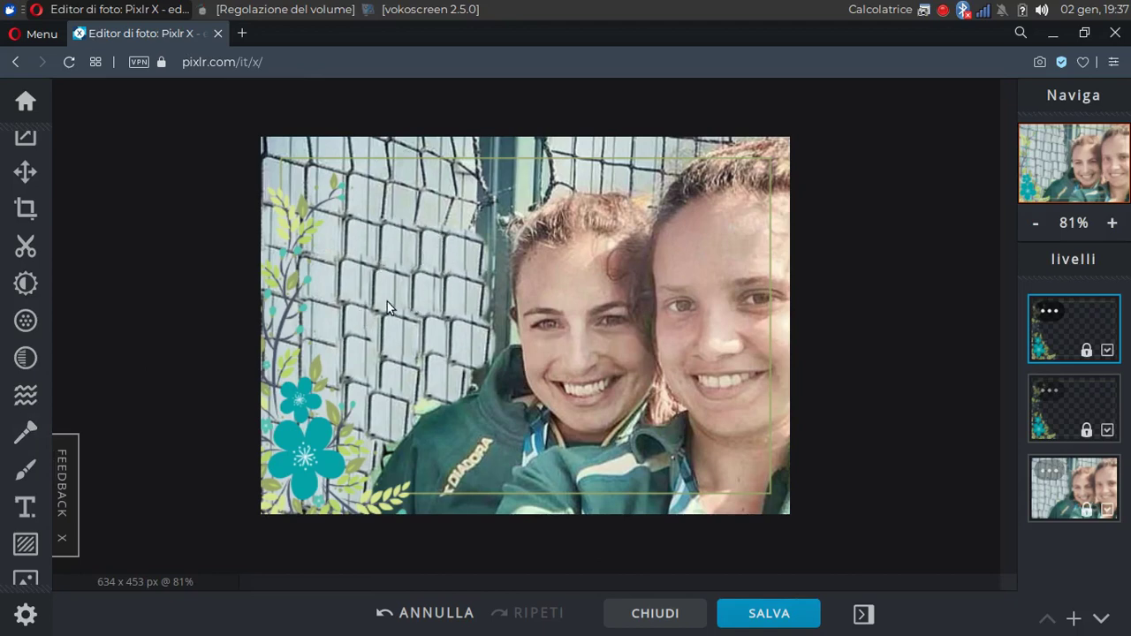
# Step: Export the edited selfie as a PNG named Test
pyautogui.click(765, 617)
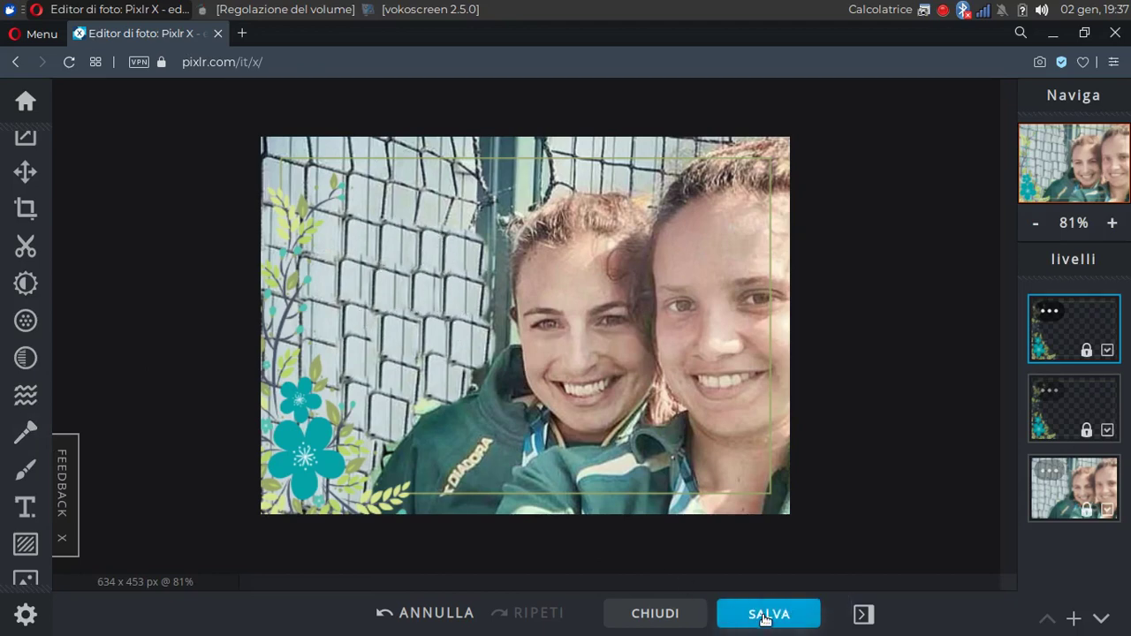
pyautogui.tripleClick(677, 215)
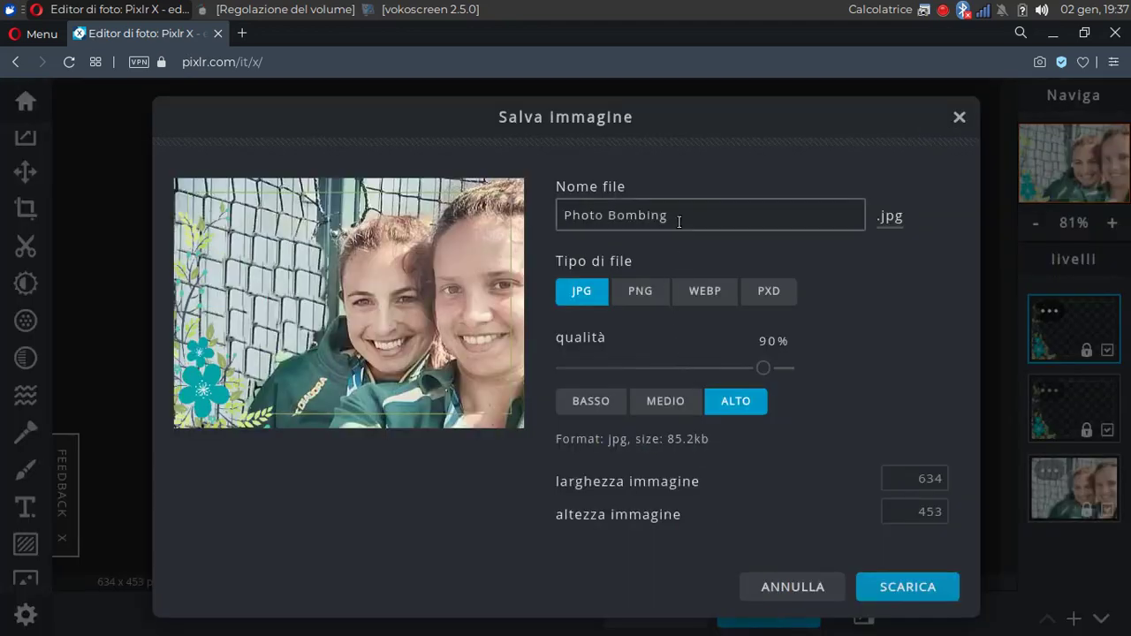
pyautogui.write('Tes')
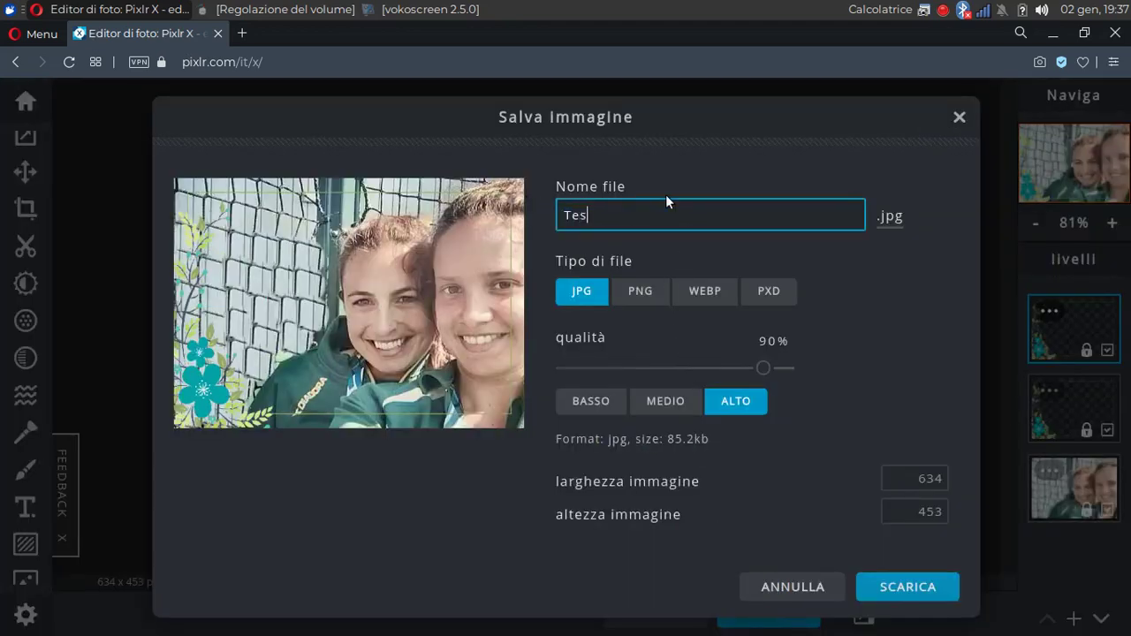
pyautogui.write('t')
pyautogui.click(640, 293)
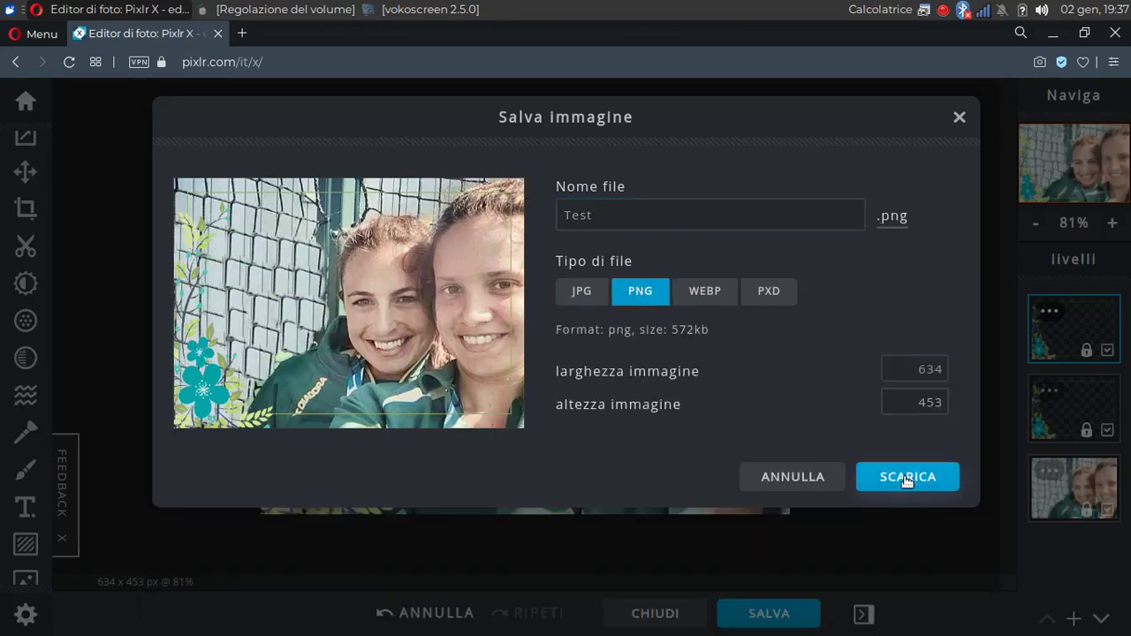
pyautogui.click(915, 493)
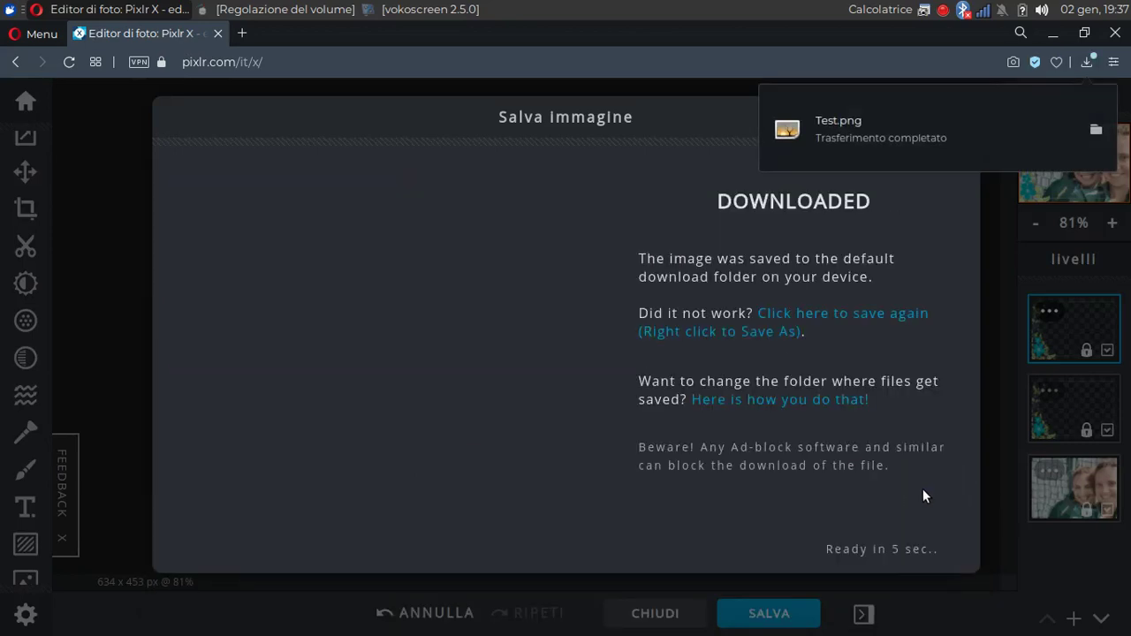
# Step: Place Test.png beneath Photo Bombing.jpg on the desktop and open the original
pyautogui.click(1050, 33)
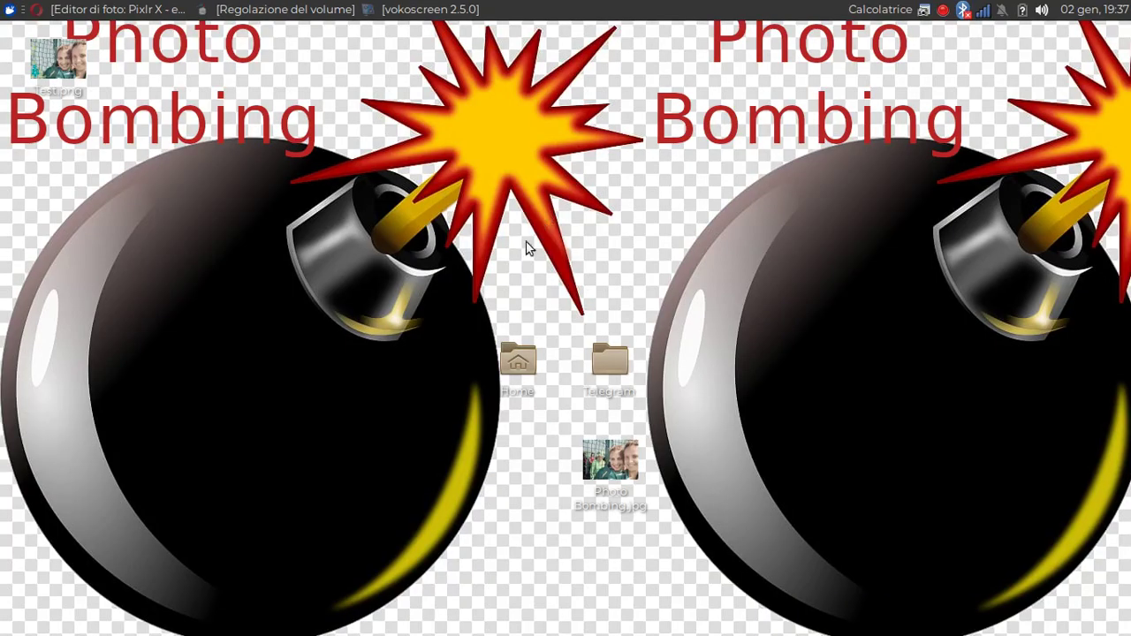
pyautogui.moveTo(79, 88)
pyautogui.mouseDown()
pyautogui.moveTo(323, 335)
pyautogui.moveTo(618, 574)
pyautogui.mouseUp()
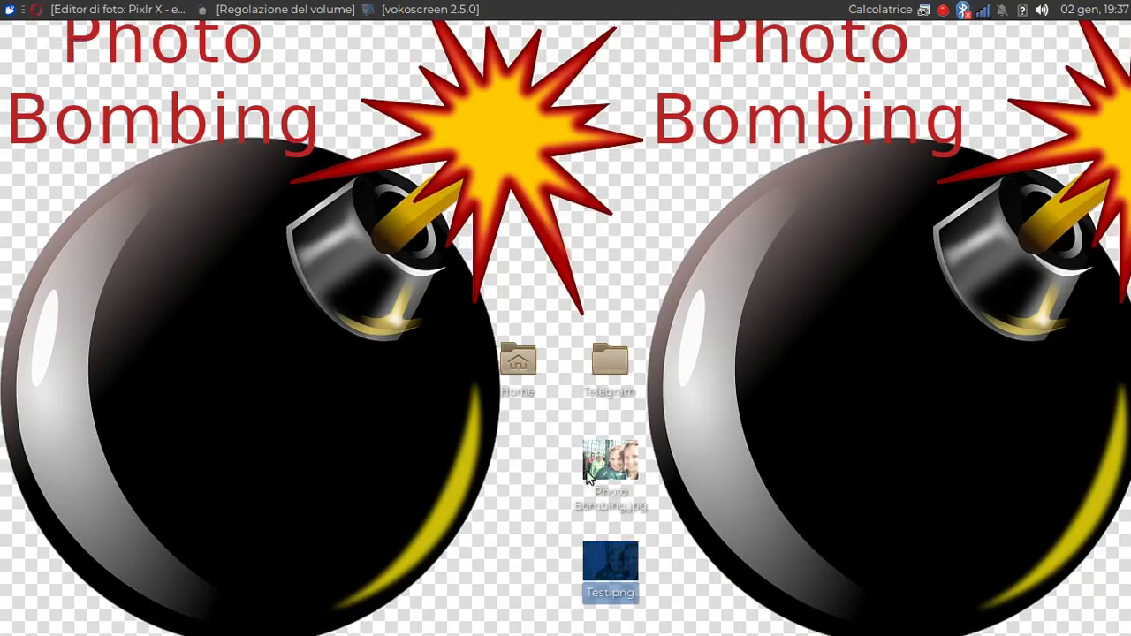
pyautogui.moveTo(609, 464); pyautogui.dragTo(601, 468)
pyautogui.doubleClick(615, 464)
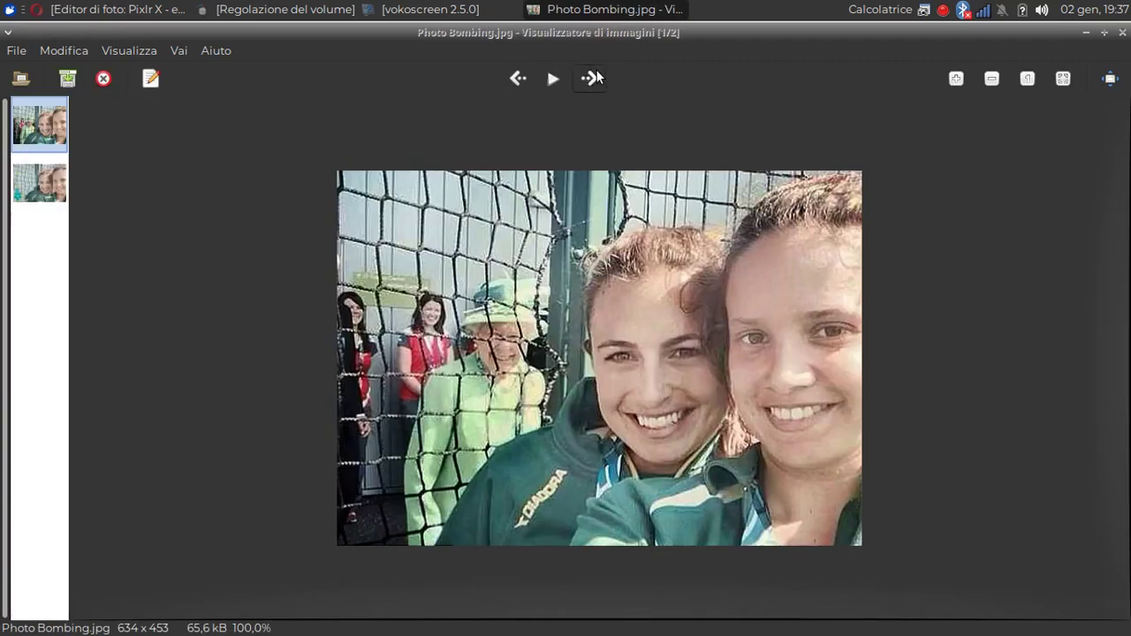
# Step: Flip between Test.png and Photo Bombing.jpg in Image Viewer to compare, then minimize the viewer
pyautogui.click(589, 78)
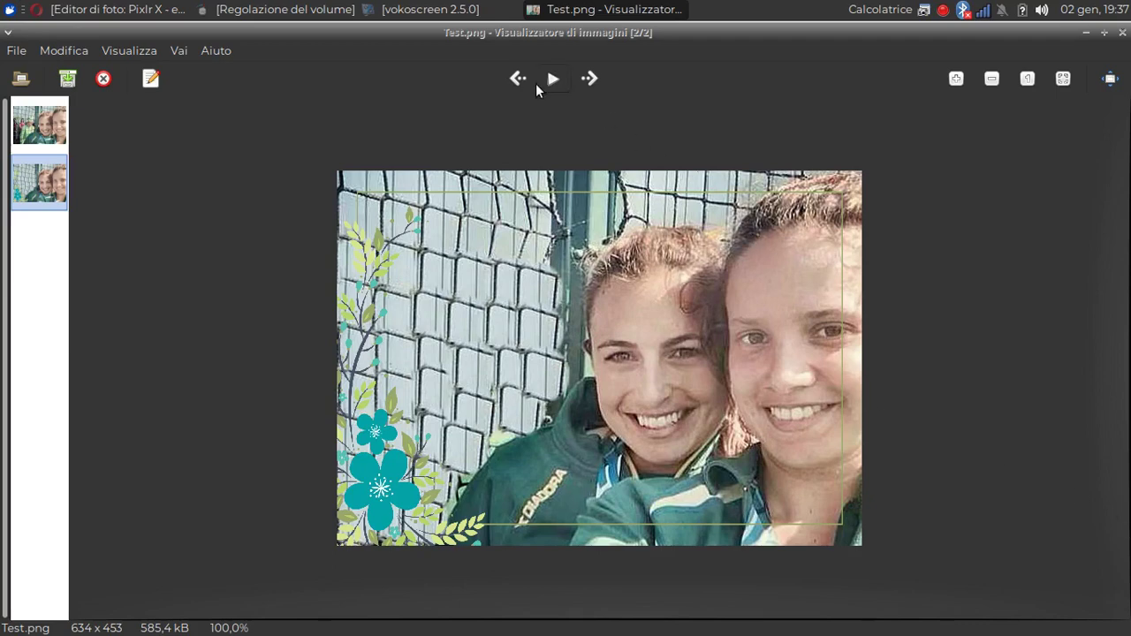
pyautogui.click(517, 81)
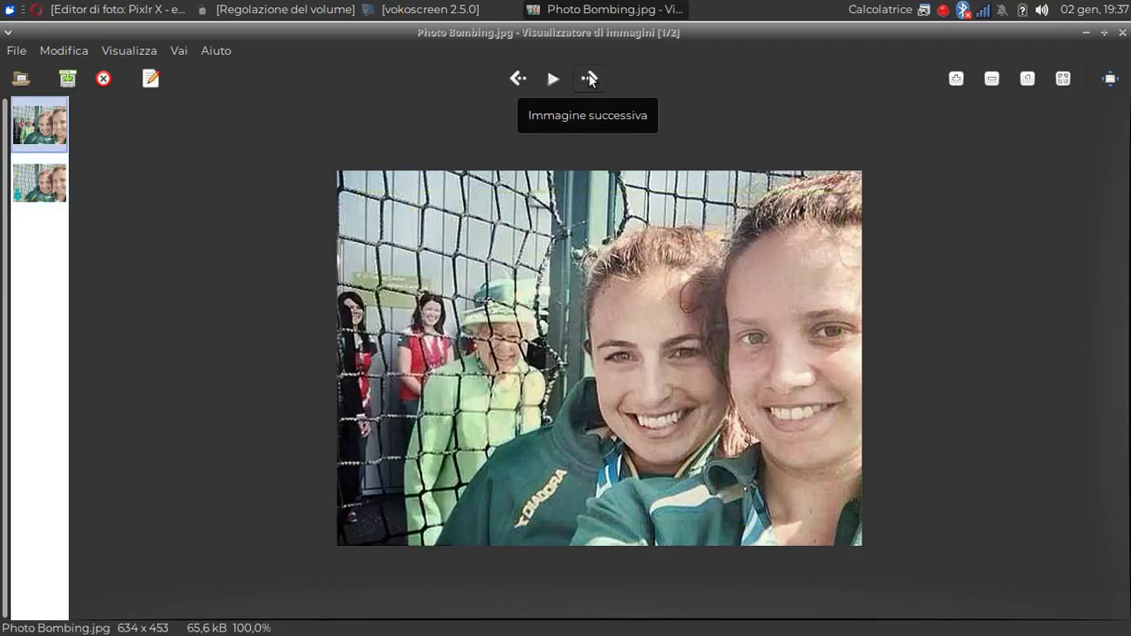
pyautogui.click(588, 75)
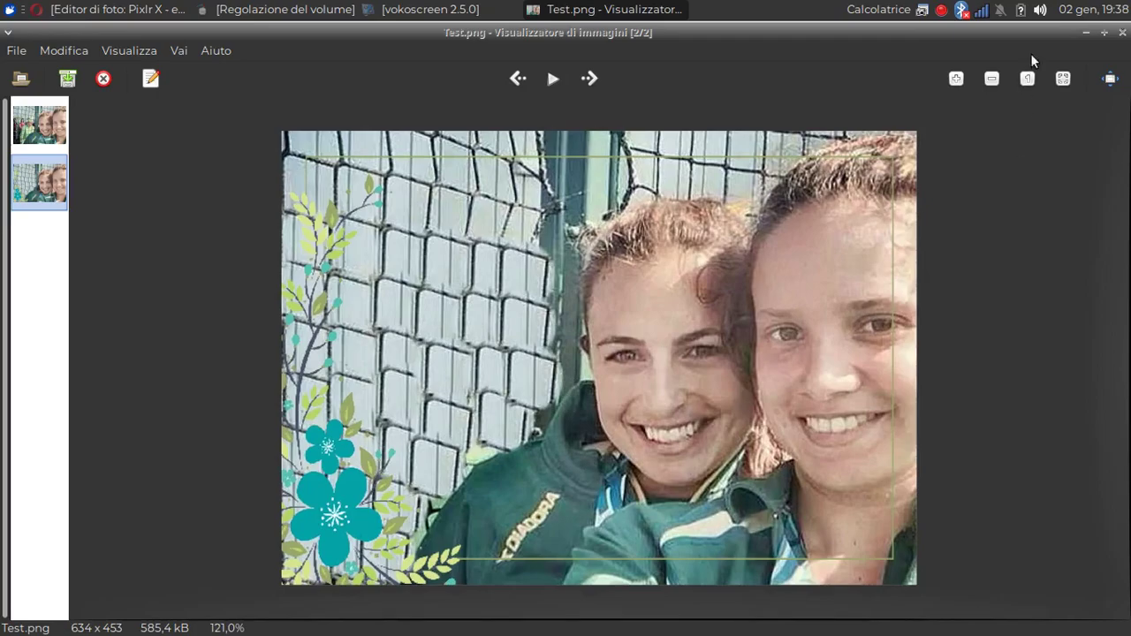
pyautogui.click(1087, 33)
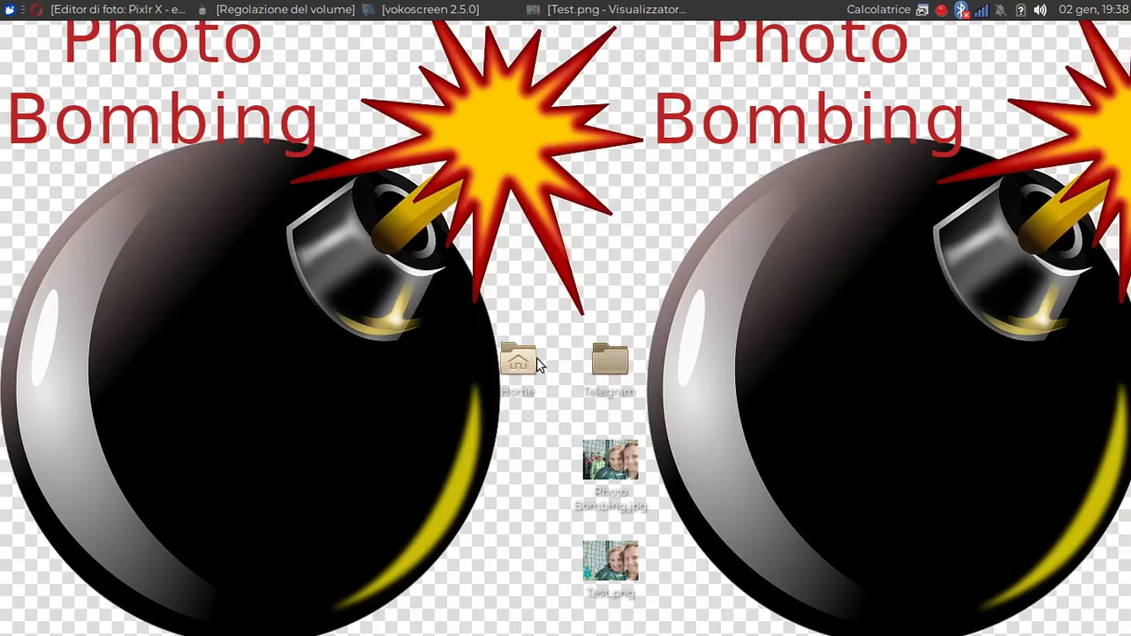